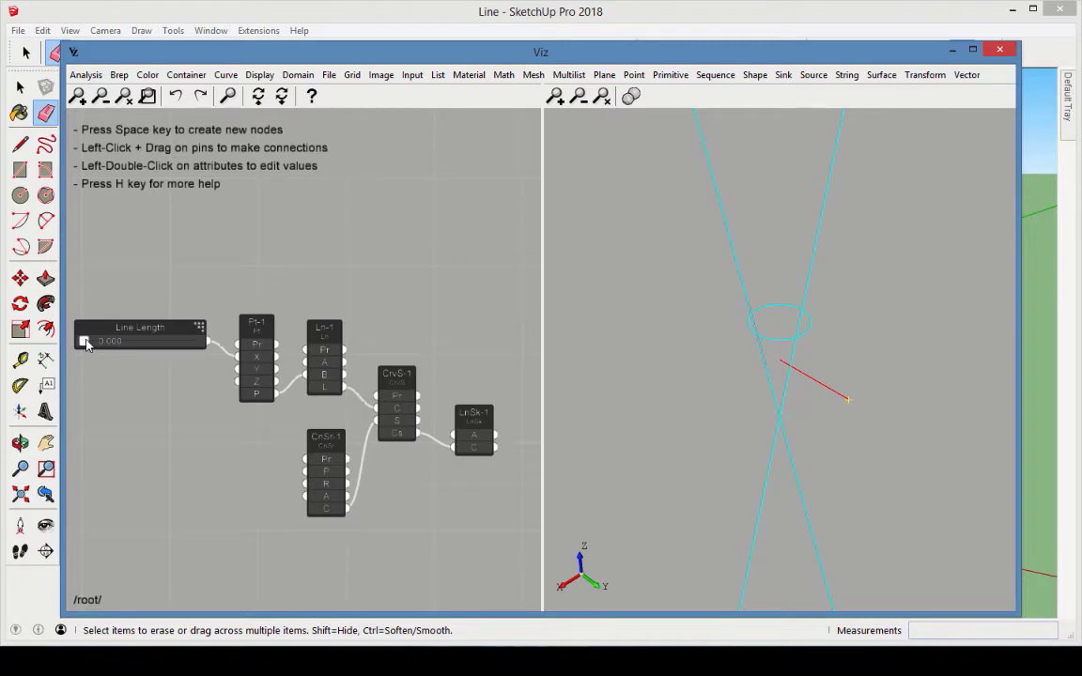
Preview the finished line and coil graphs by raising the Line Length, Coil Length and Thread Angle sliders
mouse_move(85, 344)
left_mouse_down()
mouse_move(169, 342)
mouse_move(98, 344)
left_mouse_up()
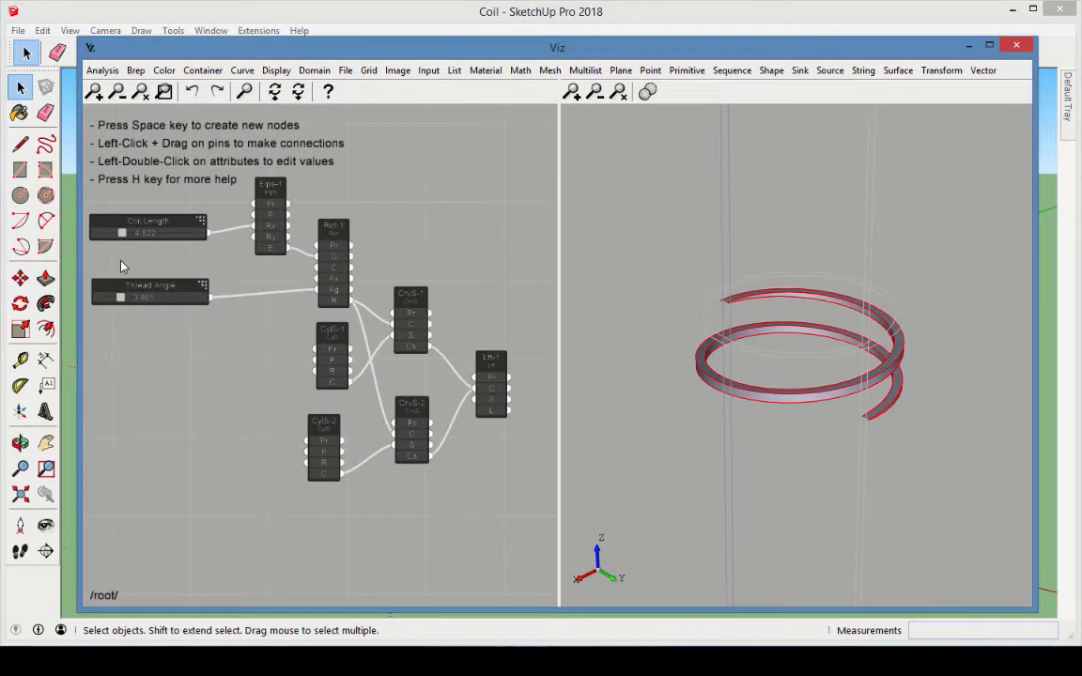
left_click_drag(125, 238, 187, 238)
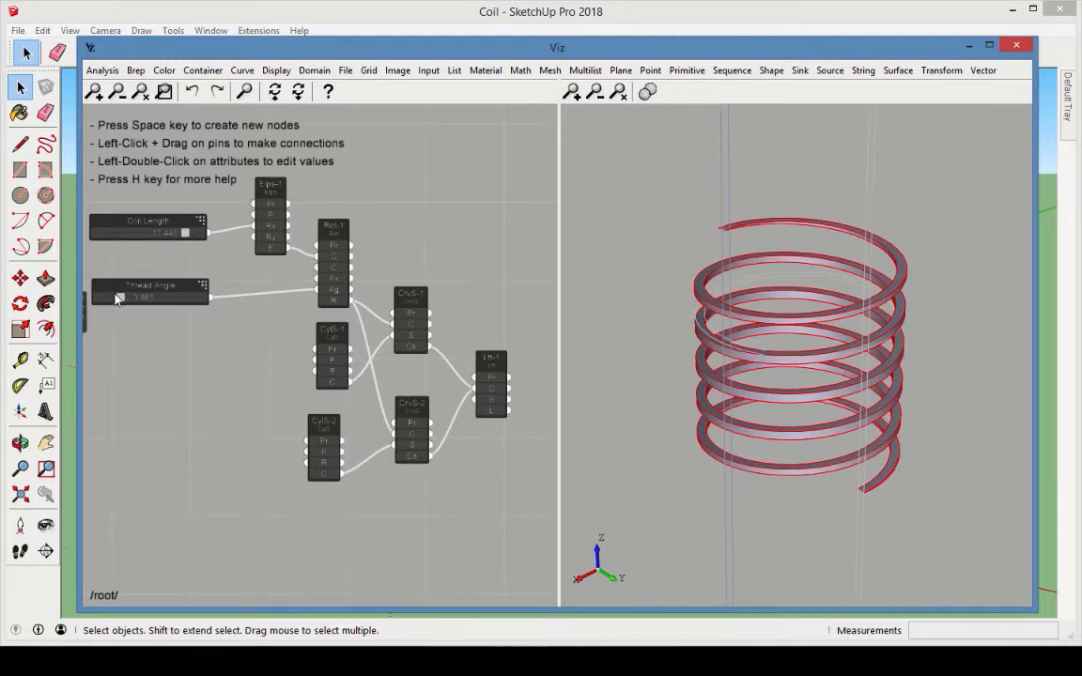
left_click_drag(122, 301, 149, 301)
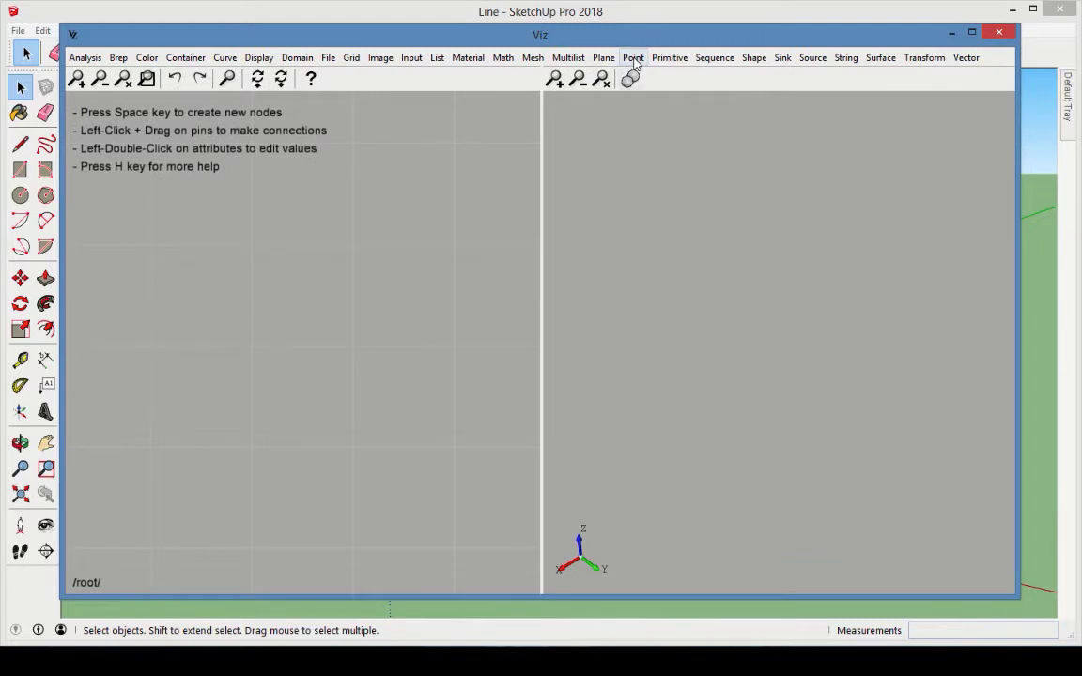
Add a node that creates a point from coordinates and place it in the upper-left part of the node graph
left_click(635, 59)
left_click(670, 98)
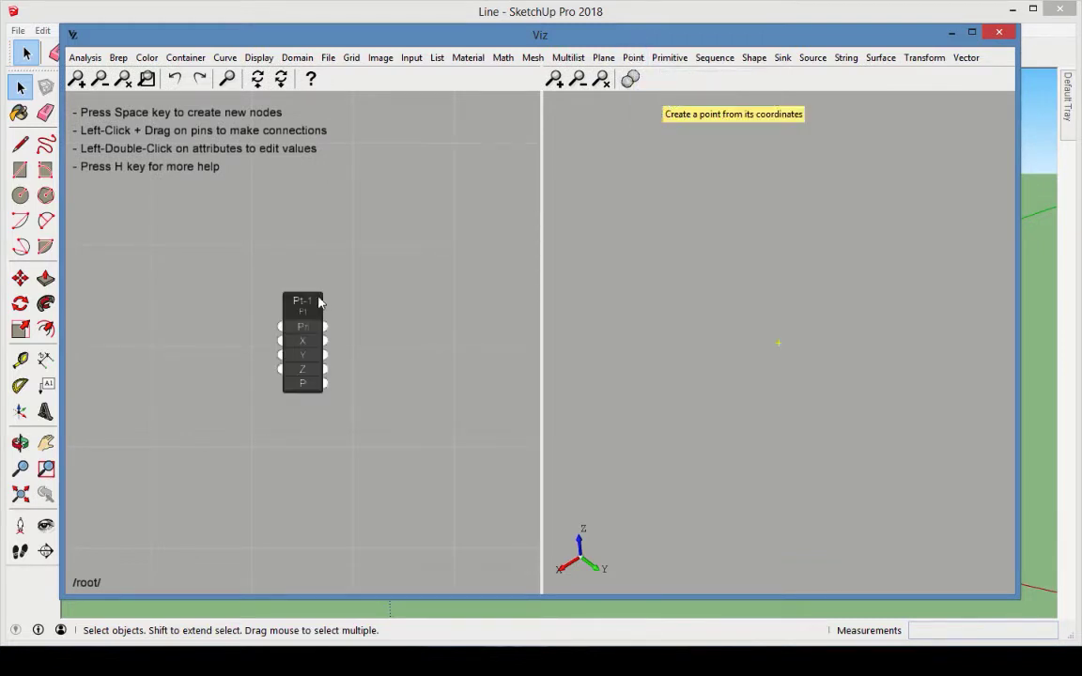
left_click_drag(310, 298, 246, 246)
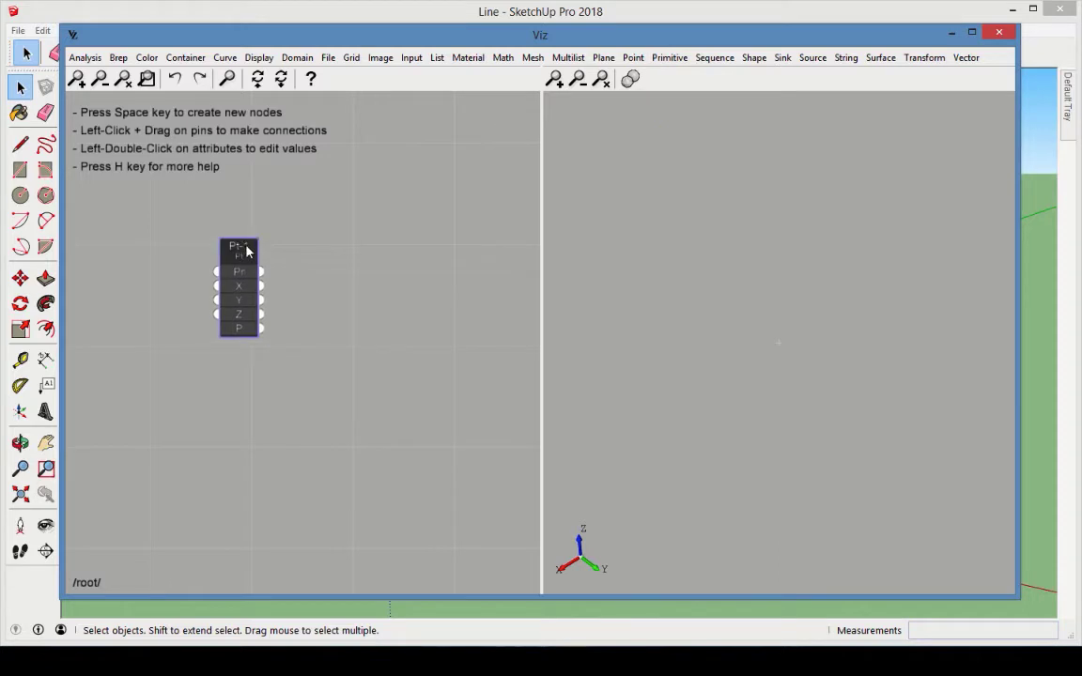
Add a Line node beside the point node and connect the point's P output to the line's B input
left_click(669, 58)
left_click(699, 230)
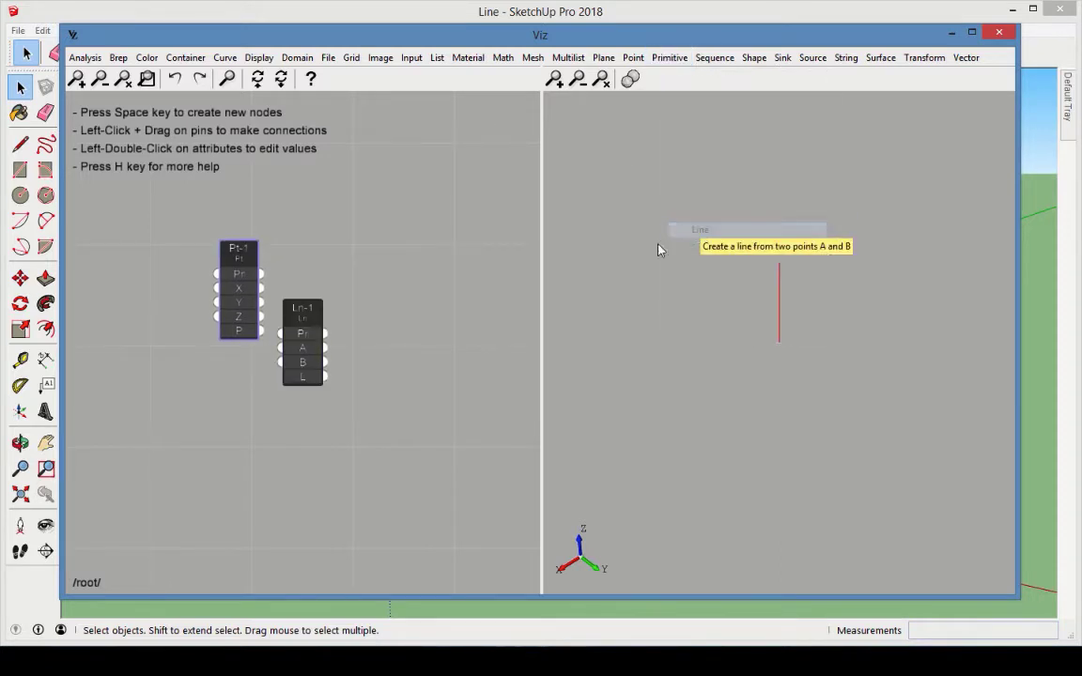
left_click_drag(300, 310, 343, 253)
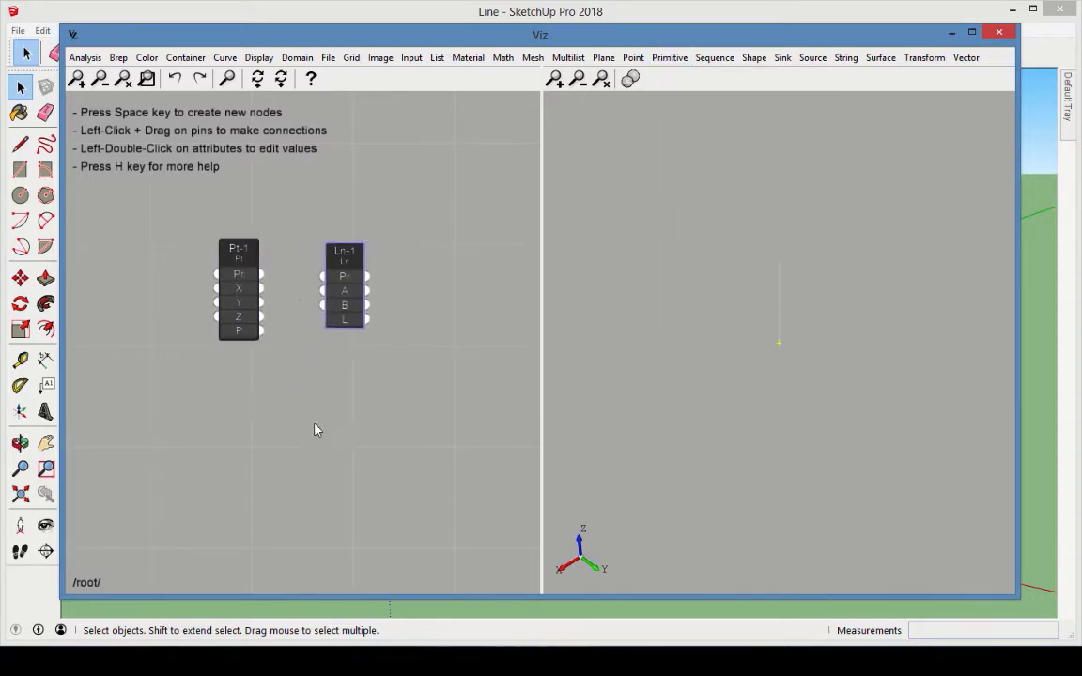
left_click_drag(262, 330, 322, 306)
mouse_move(354, 297)
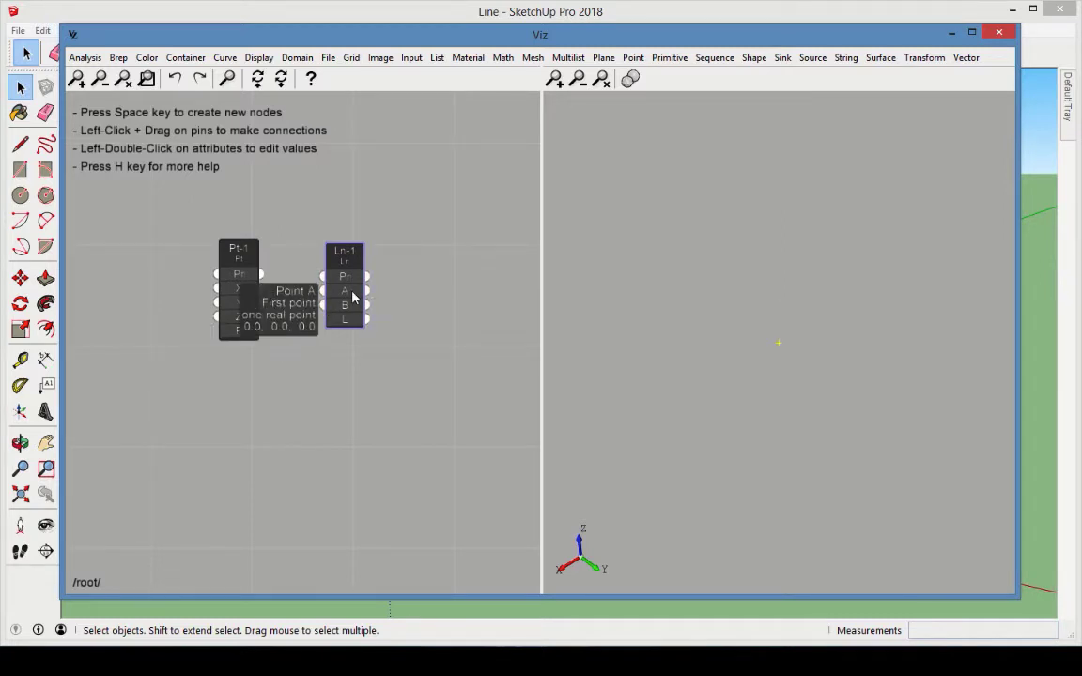
left_click(424, 359)
Add a Slider node before the point node and connect its output to the point's X input
middle_click_drag(400, 196, 455, 188)
left_click(409, 60)
left_click(455, 109)
left_click(189, 266)
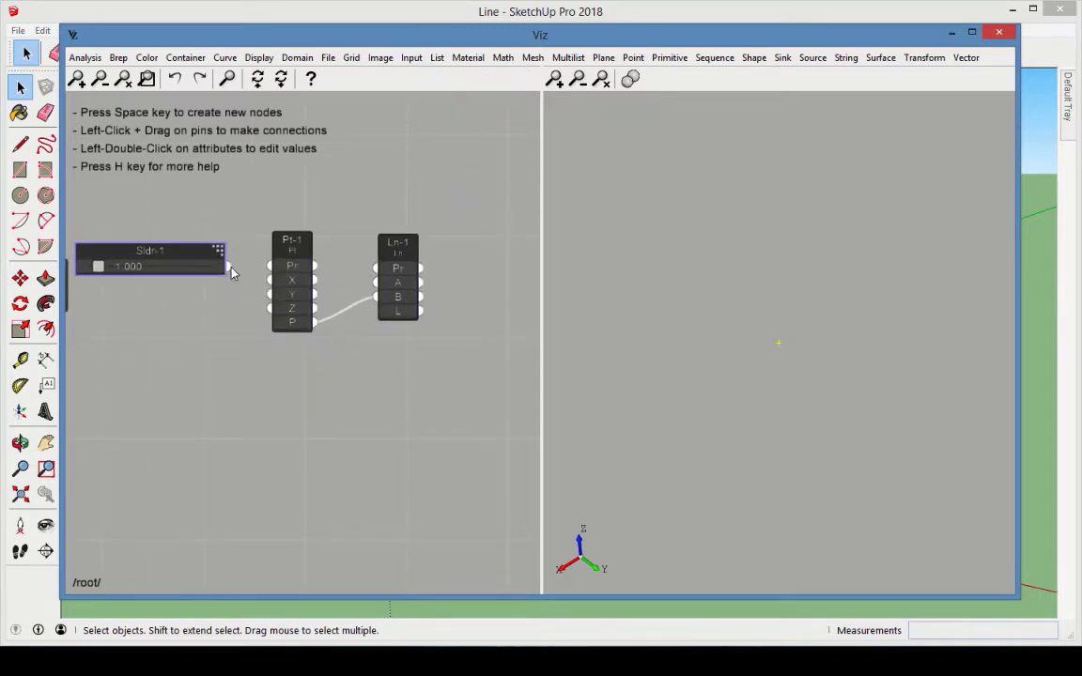
left_click_drag(228, 267, 270, 281)
Set the maximum of the slider feeding the point's X coordinate to 100
double_click(167, 255)
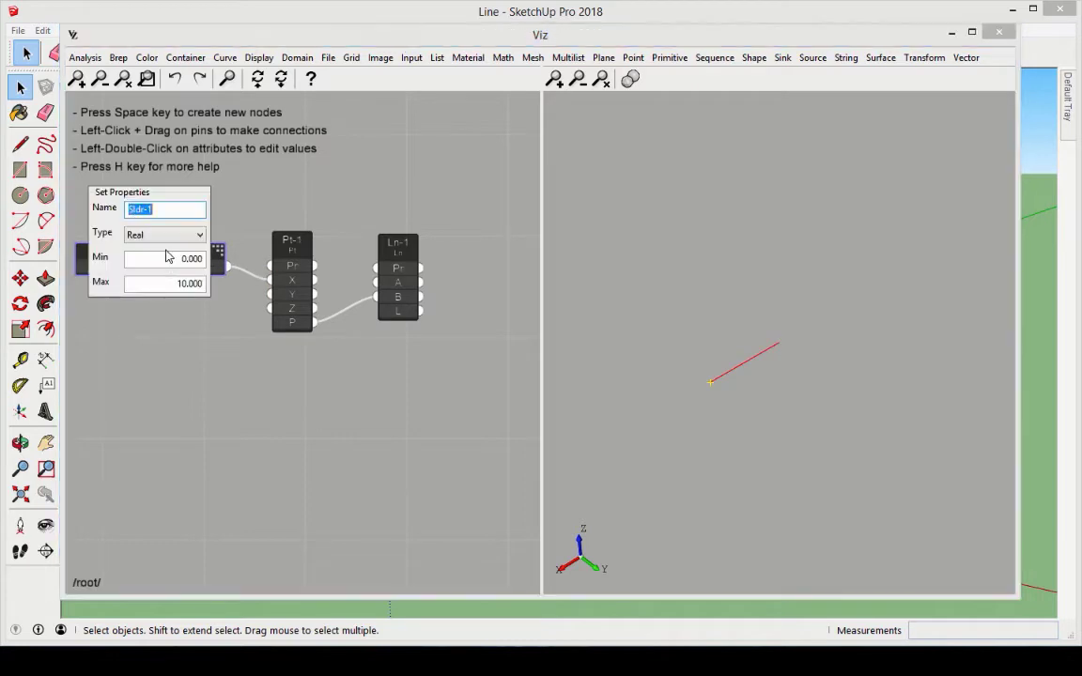
left_click_drag(167, 284, 232, 284)
type("100")
left_click(223, 348)
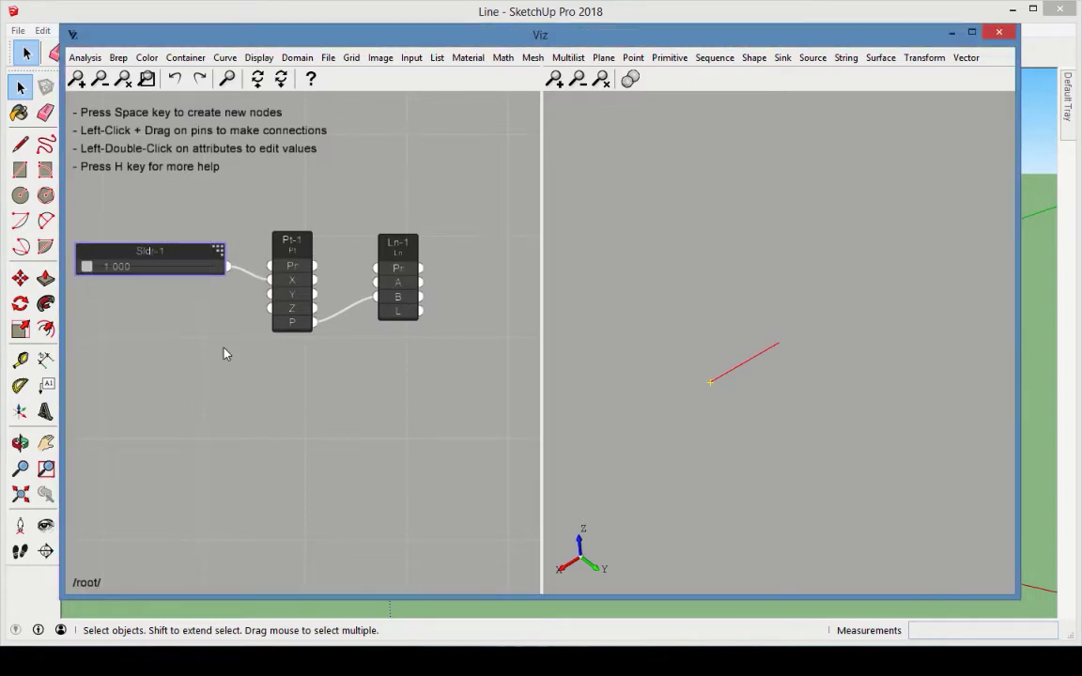
Set the point node's Y coordinate to 1
double_click(292, 301)
type("1")
key("Return")
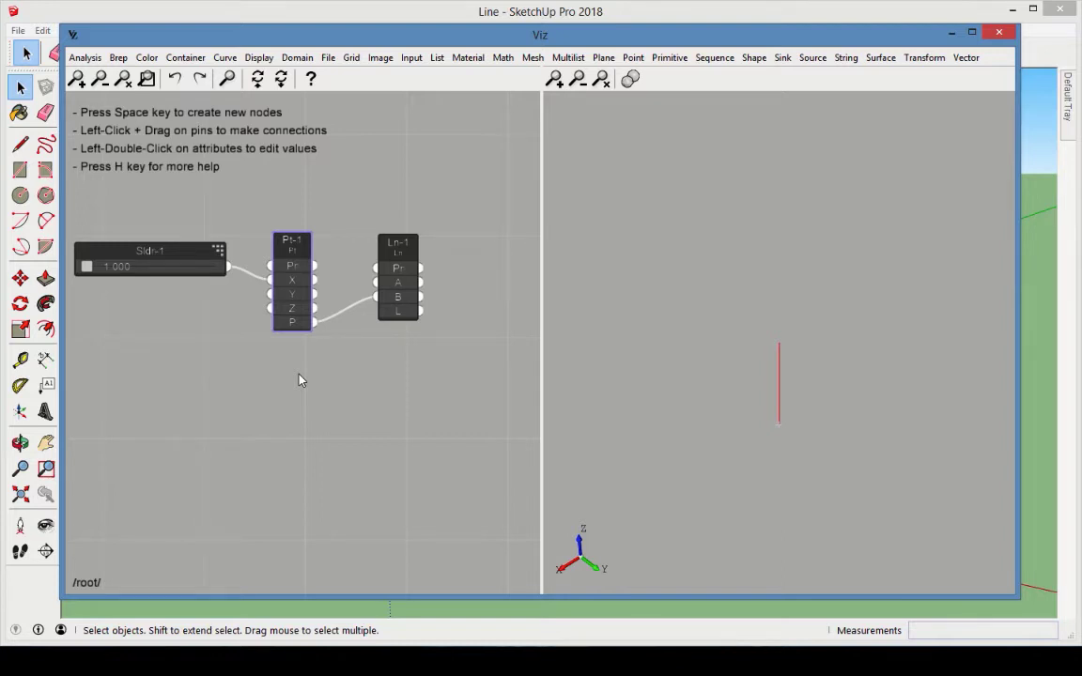
left_click(300, 380)
Add a Conical Surface node and place it below the point node
left_click(669, 58)
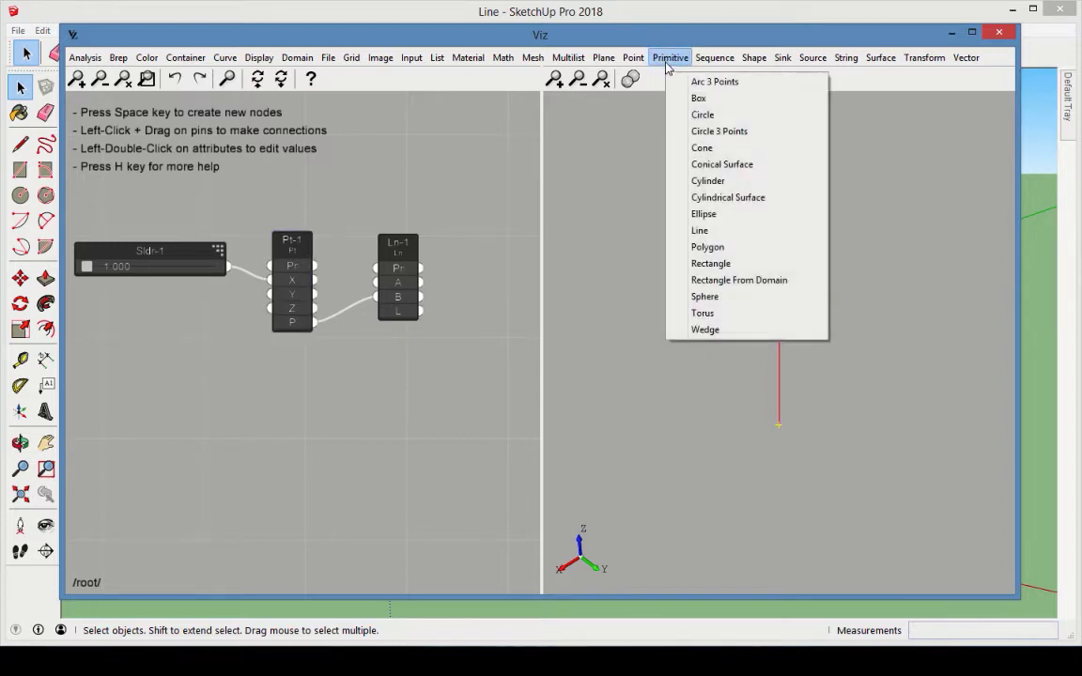
left_click(699, 166)
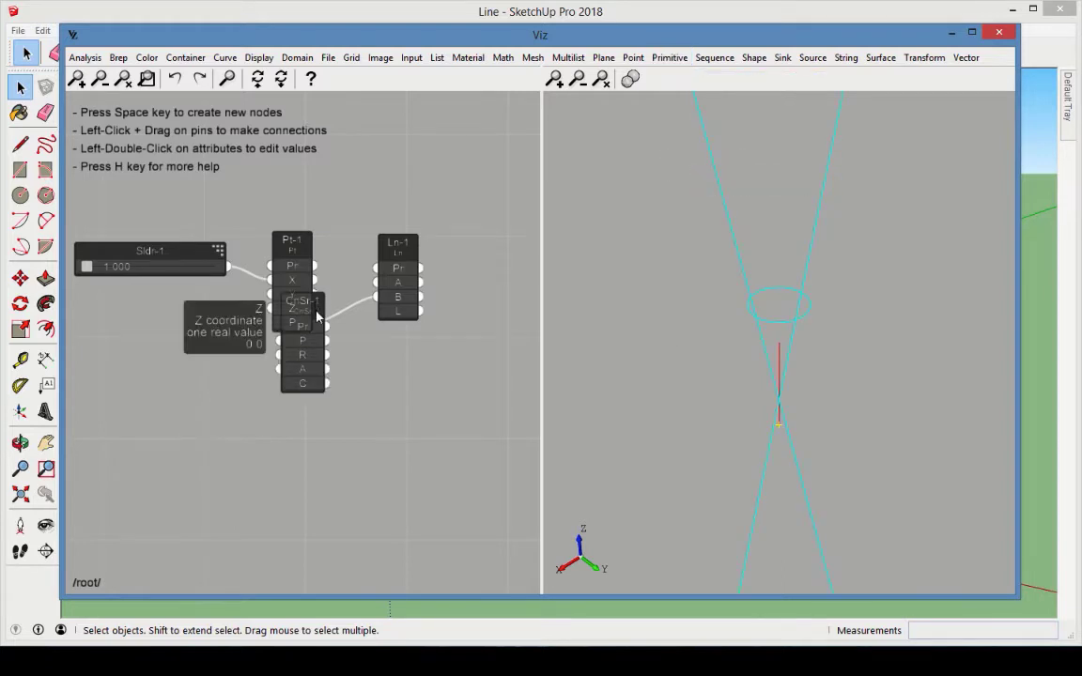
left_click_drag(302, 300, 295, 373)
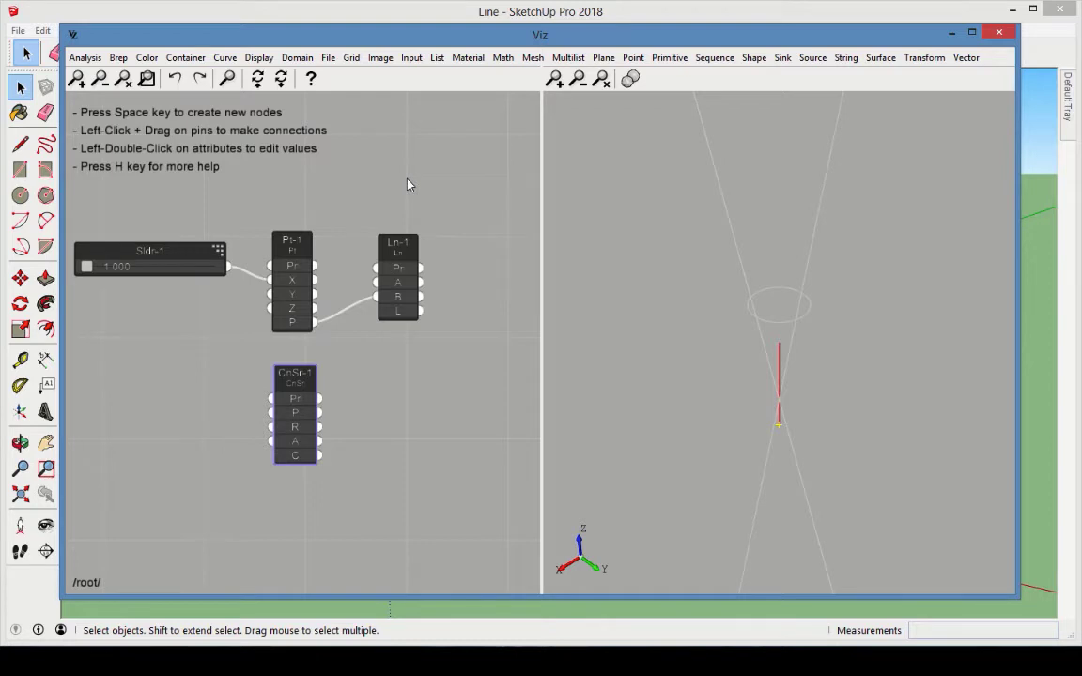
Add a node that projects a curve on a surface and place it beyond the line node
left_click(224, 57)
left_click(282, 77)
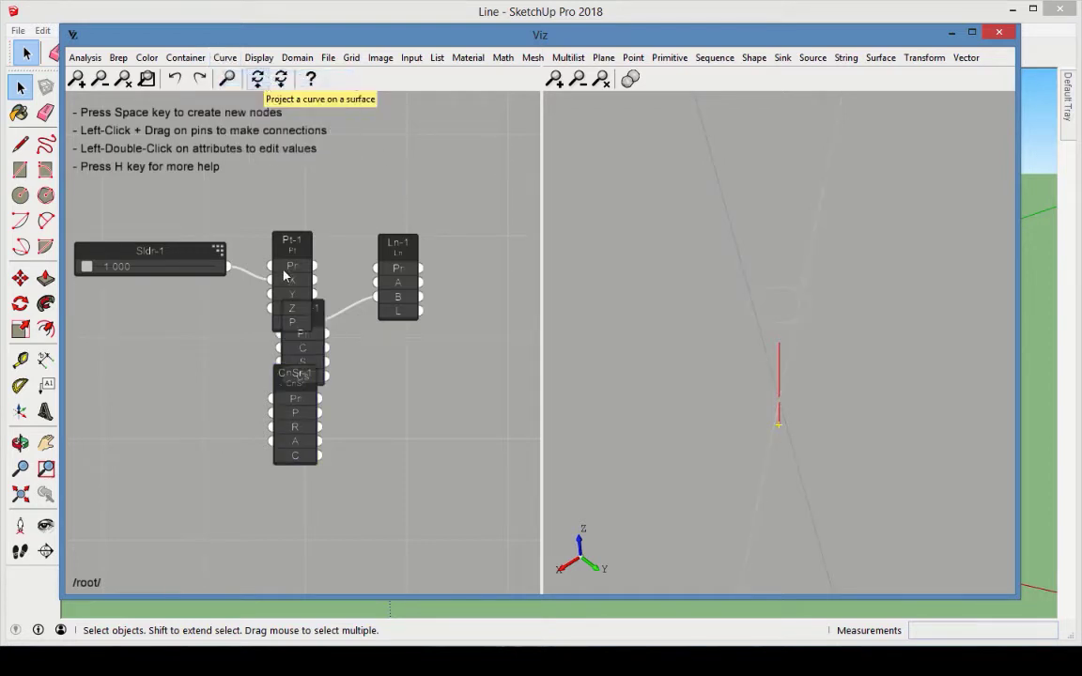
left_click_drag(303, 353, 482, 358)
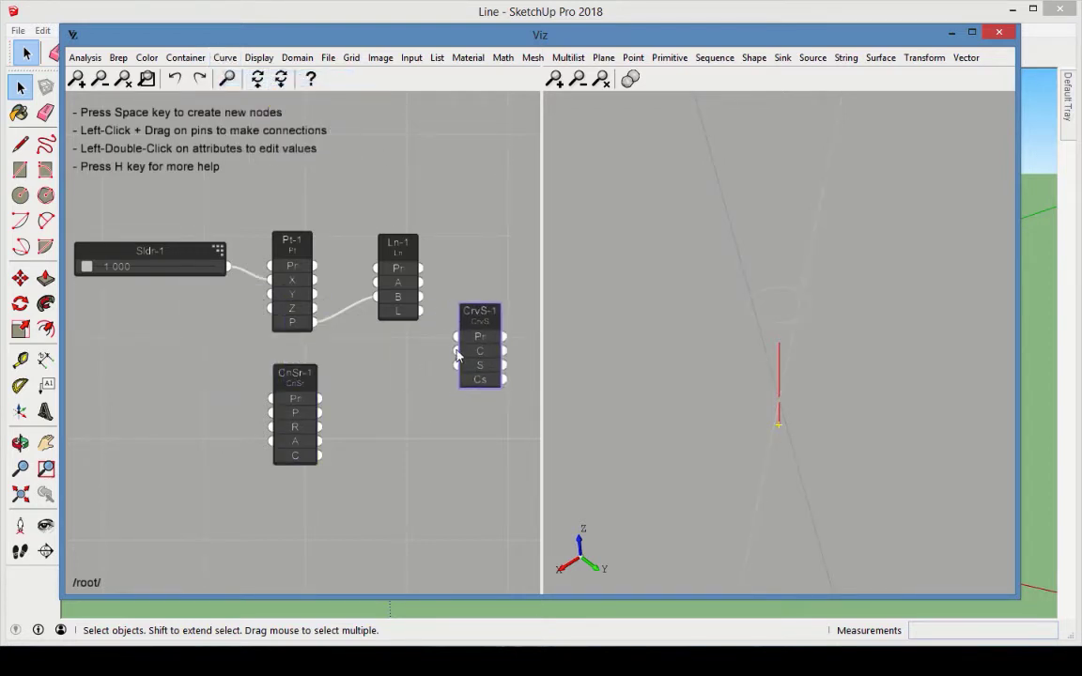
Connect the line and the conical surface to the projection node's C and S inputs, and raise the slider close to its maximum
left_click_drag(419, 311, 457, 354)
left_click_drag(319, 455, 458, 368)
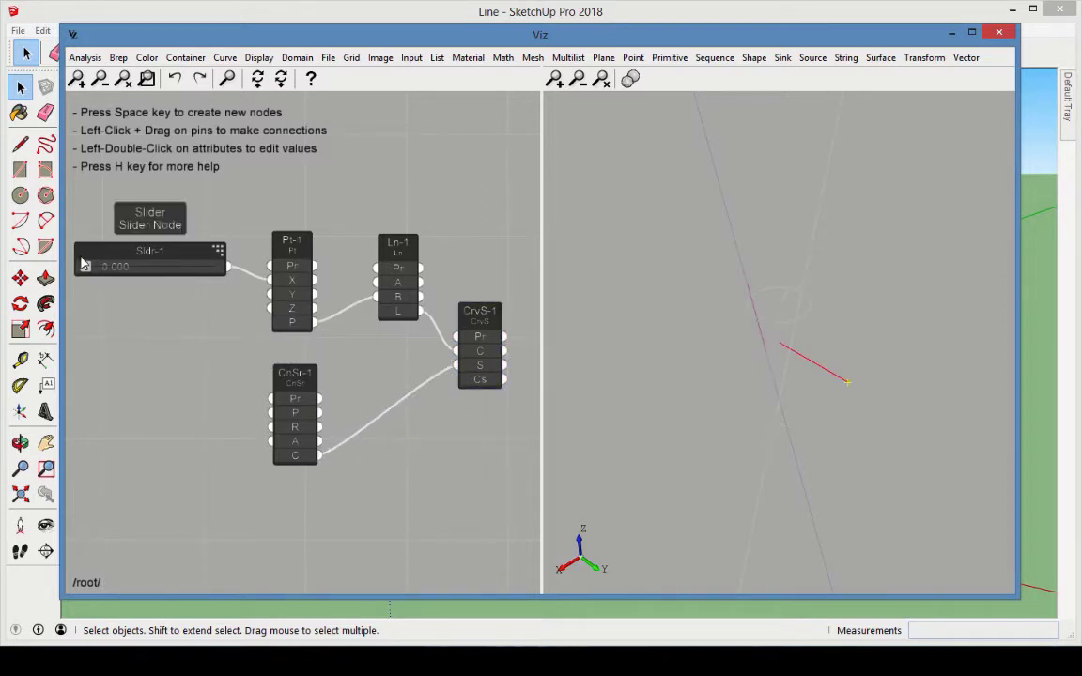
left_click_drag(86, 267, 198, 266)
Add a line sink node (LnSk) and connect the projected curve's Cs output to its C input
middle_click_drag(502, 461, 385, 453)
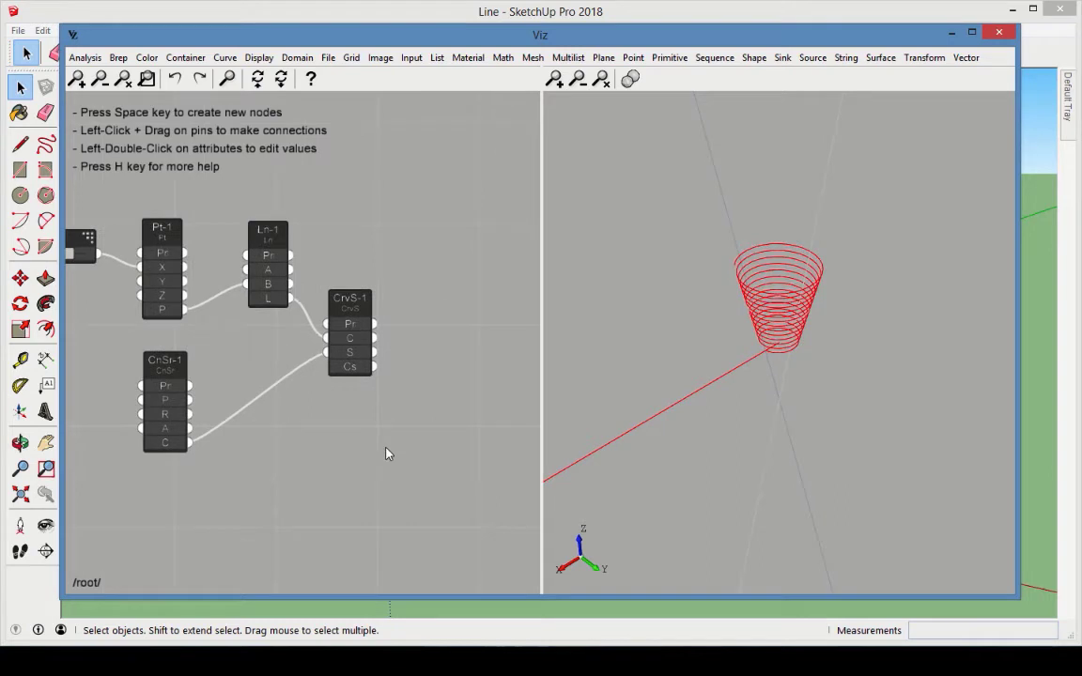
left_click(782, 57)
left_click(822, 96)
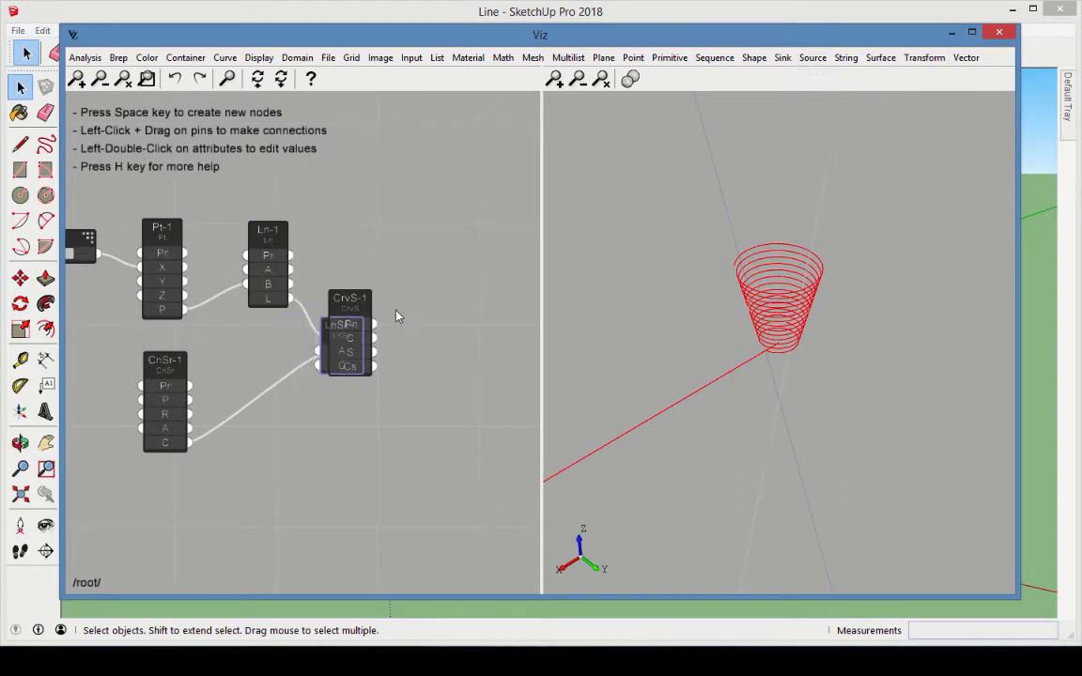
left_click(476, 294)
left_click_drag(374, 366, 418, 344)
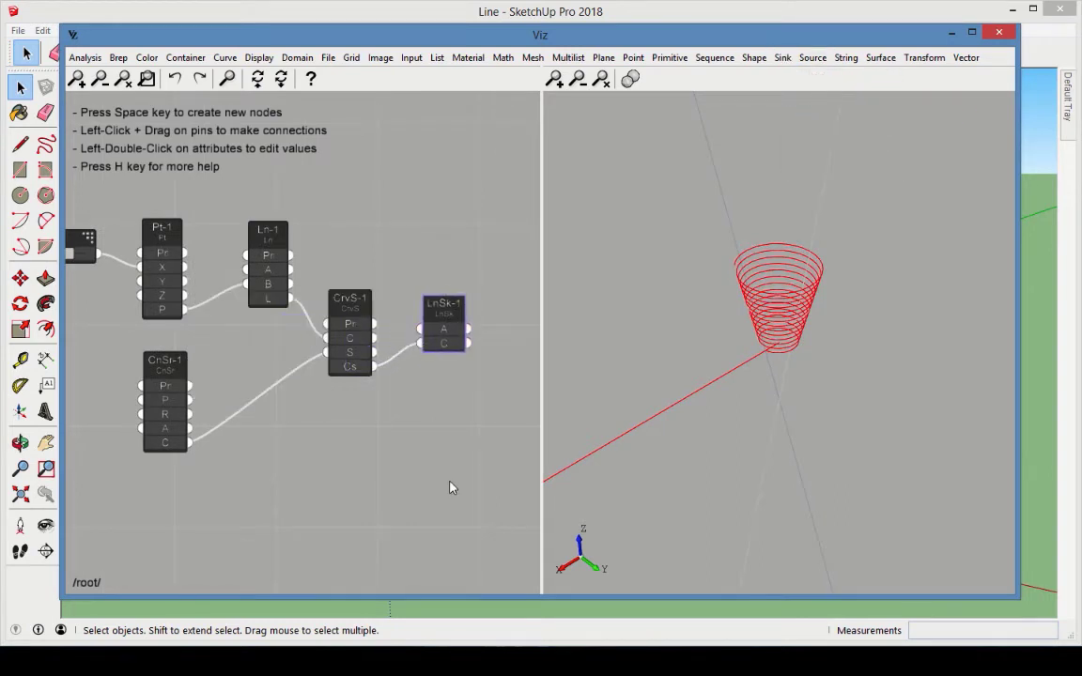
left_click(929, 609)
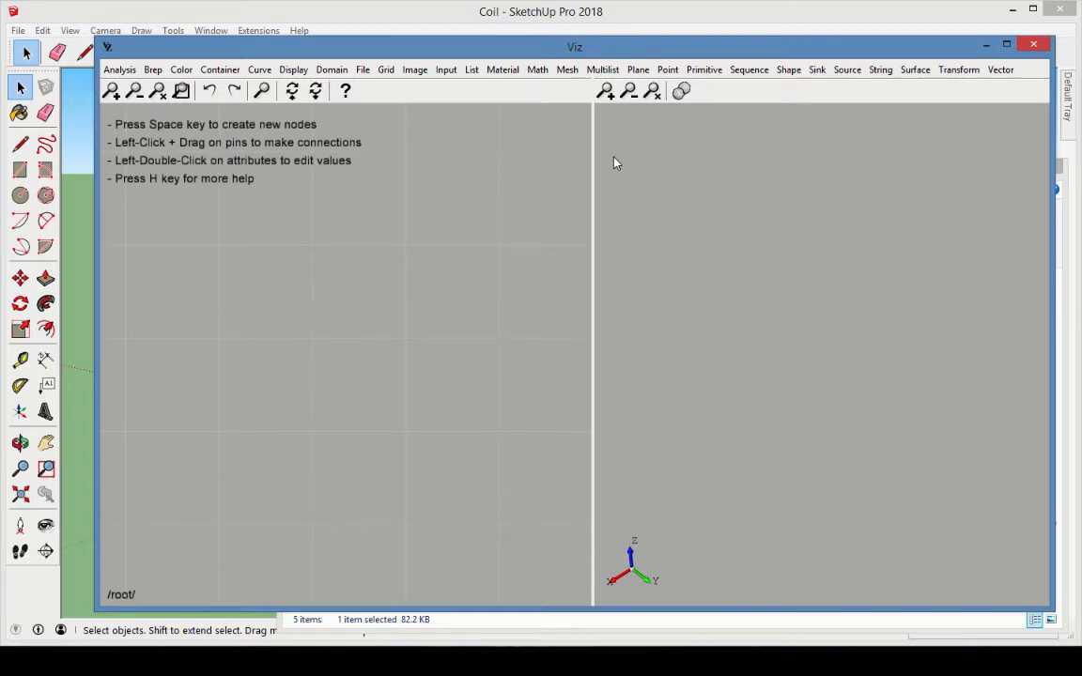
Add an Ellipse node to the empty coil graph and place it in the upper half
left_click(704, 69)
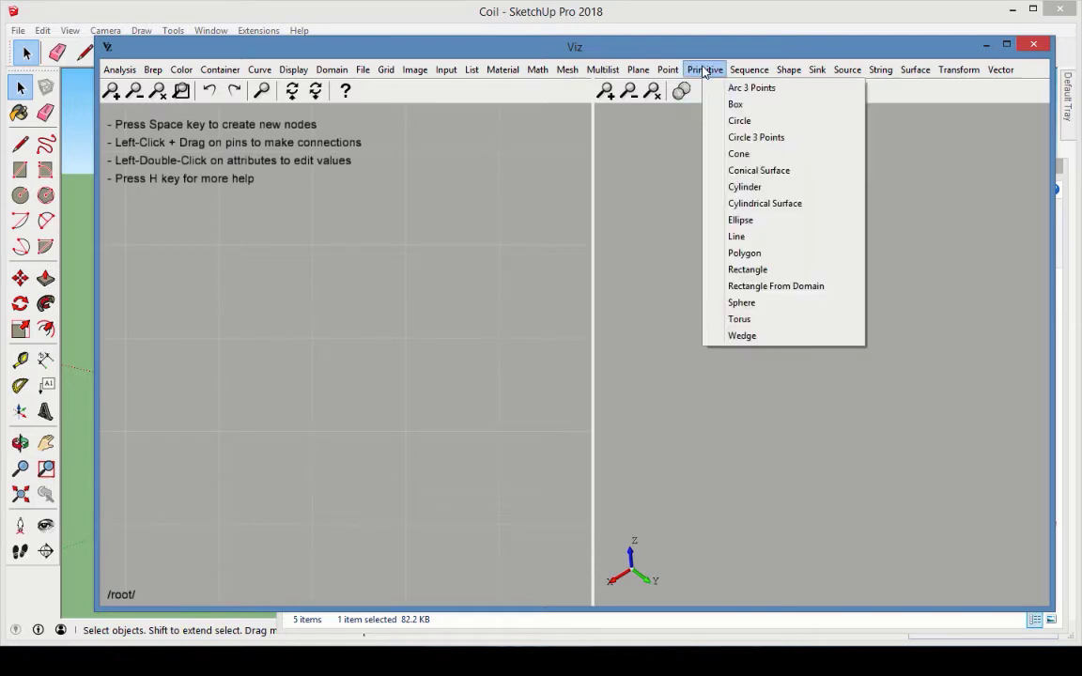
left_click(738, 220)
left_click_drag(359, 320, 316, 275)
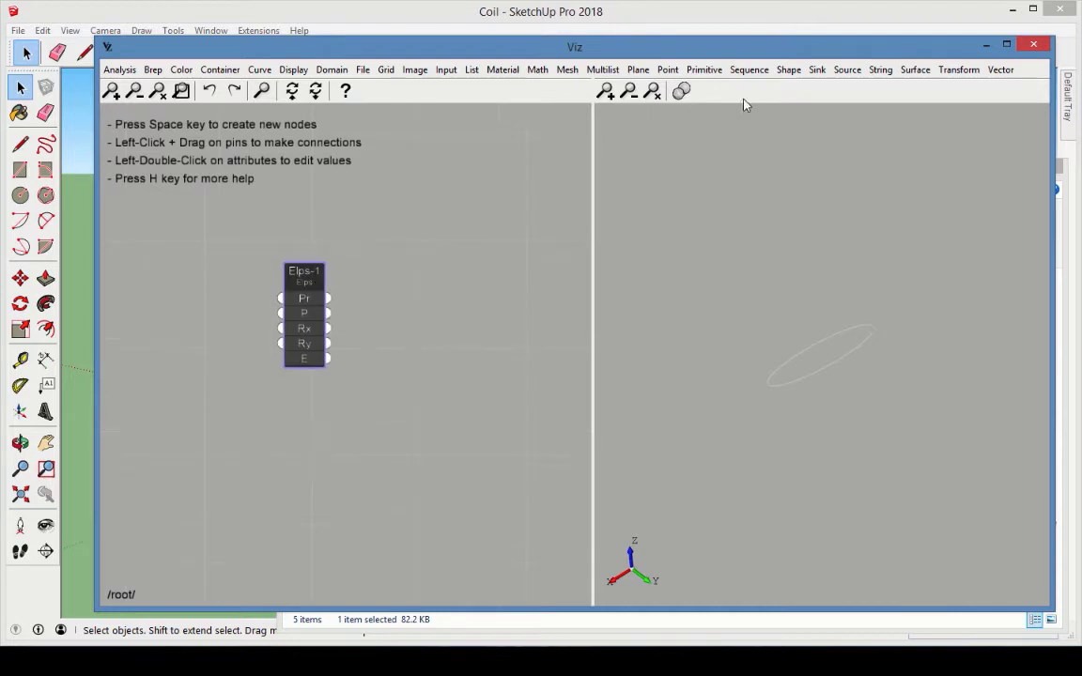
Add a Rotate node beside the ellipse node and connect the ellipse's E output to its G input
left_click(950, 71)
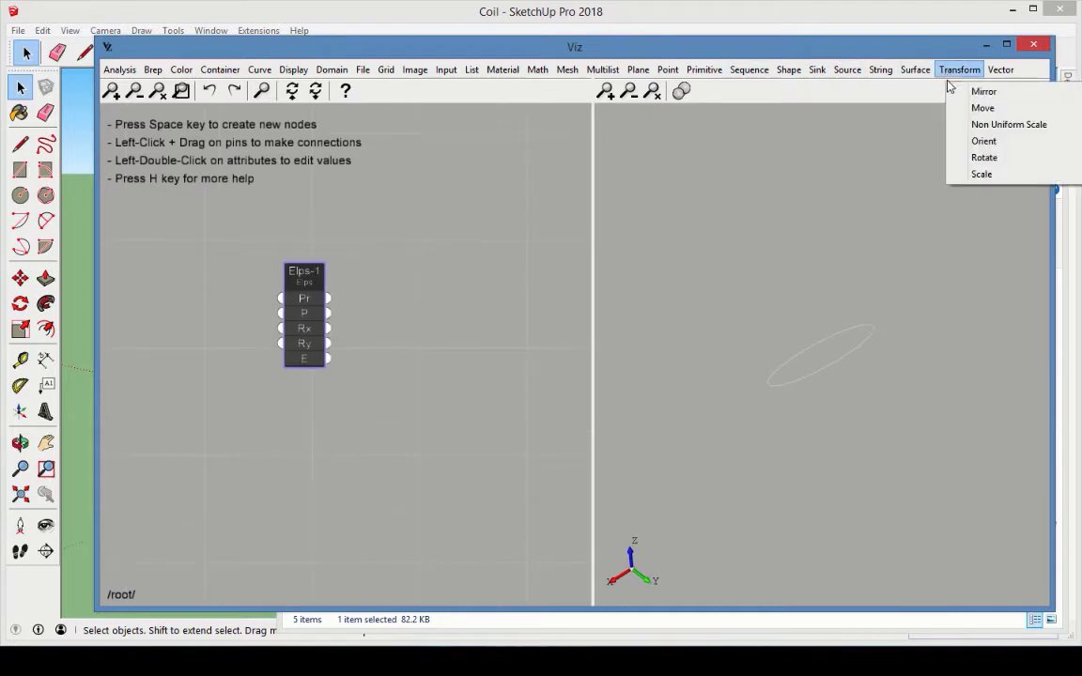
left_click(984, 157)
left_click_drag(362, 298, 426, 259)
left_click_drag(329, 358, 388, 309)
Add a slider with a maximum of 20 and connect it to the ellipse's Radius X input
left_click(447, 69)
left_click(475, 111)
left_click_drag(334, 337, 205, 268)
double_click(205, 269)
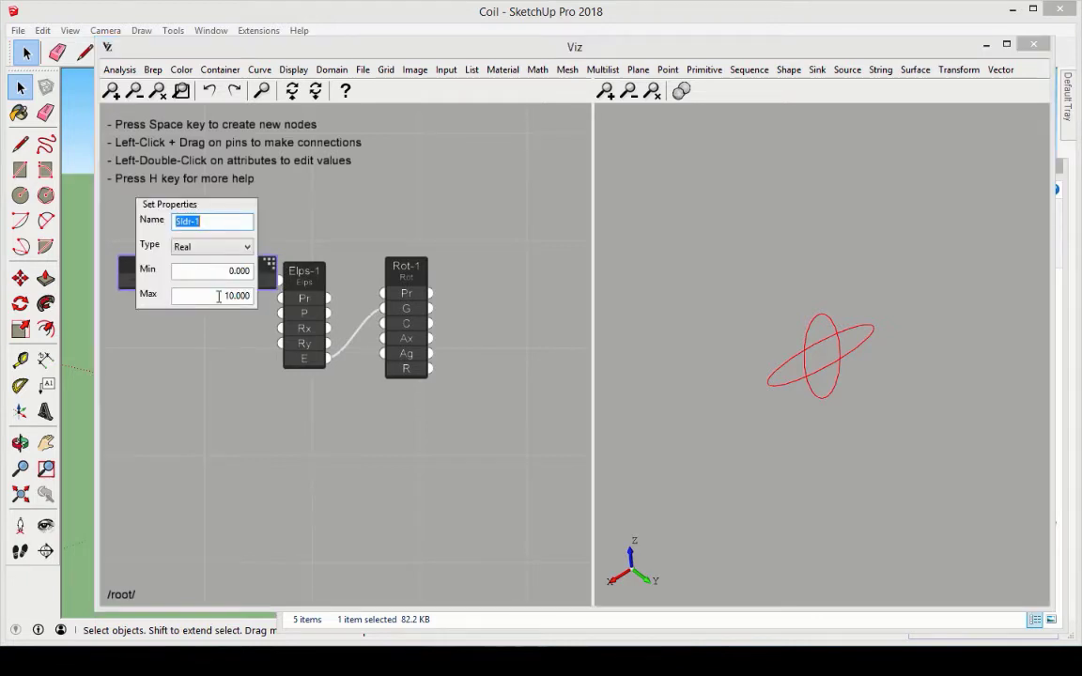
double_click(214, 295)
type("20")
key("Return")
left_click_drag(242, 271, 280, 328)
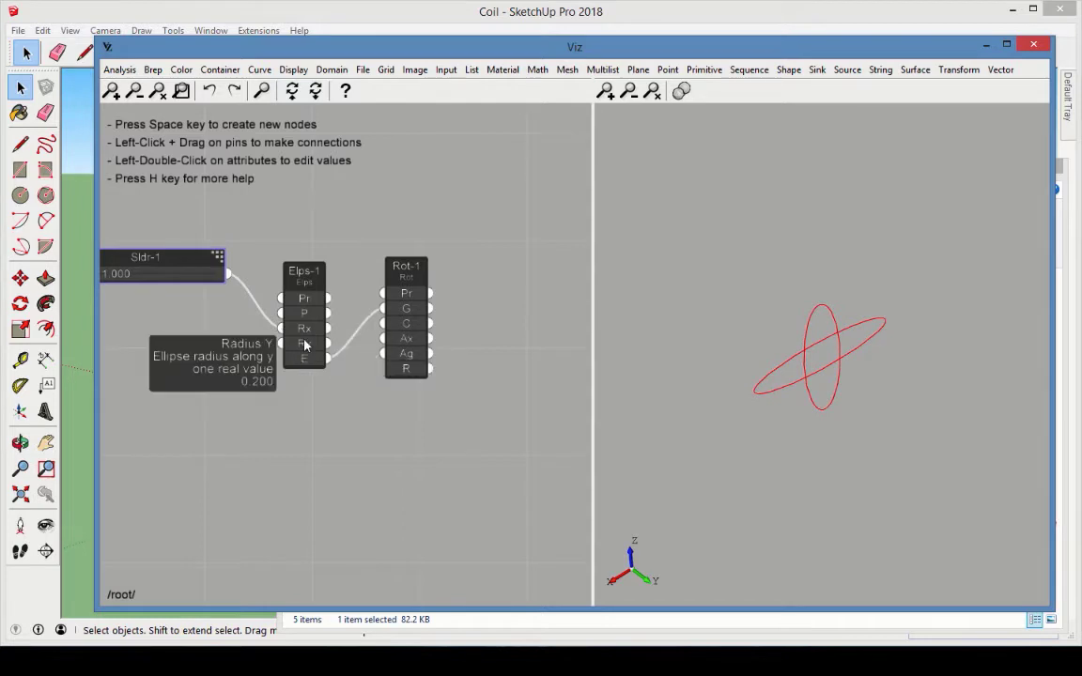
Set the ellipse node's Radius Y to 0.05
double_click(303, 344)
type("0.05")
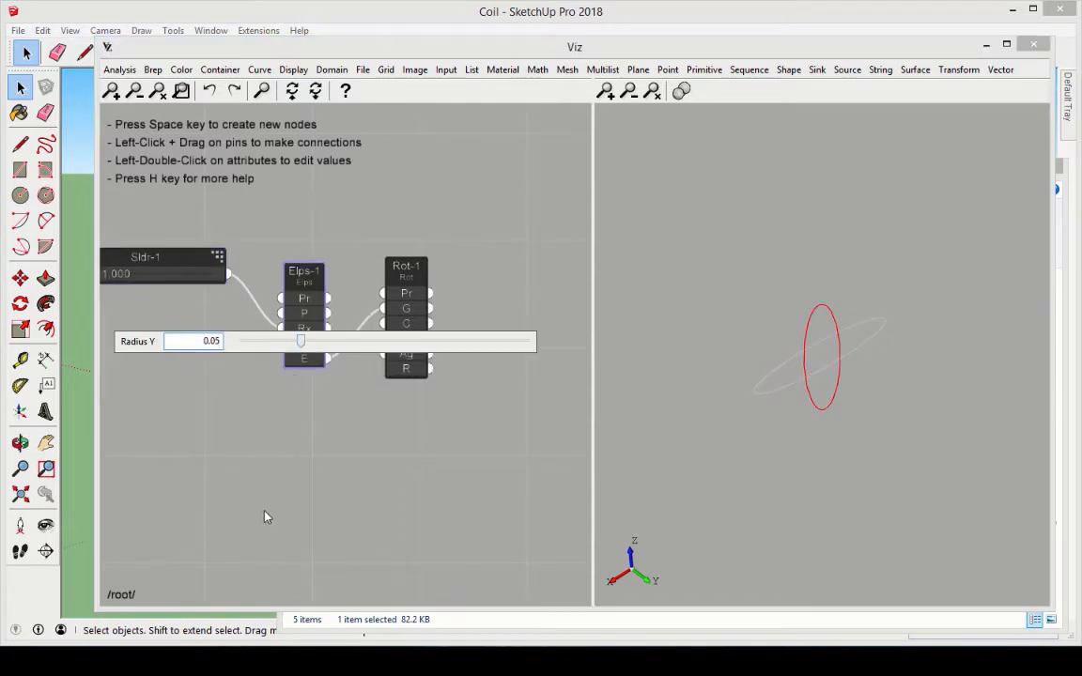
key("Return")
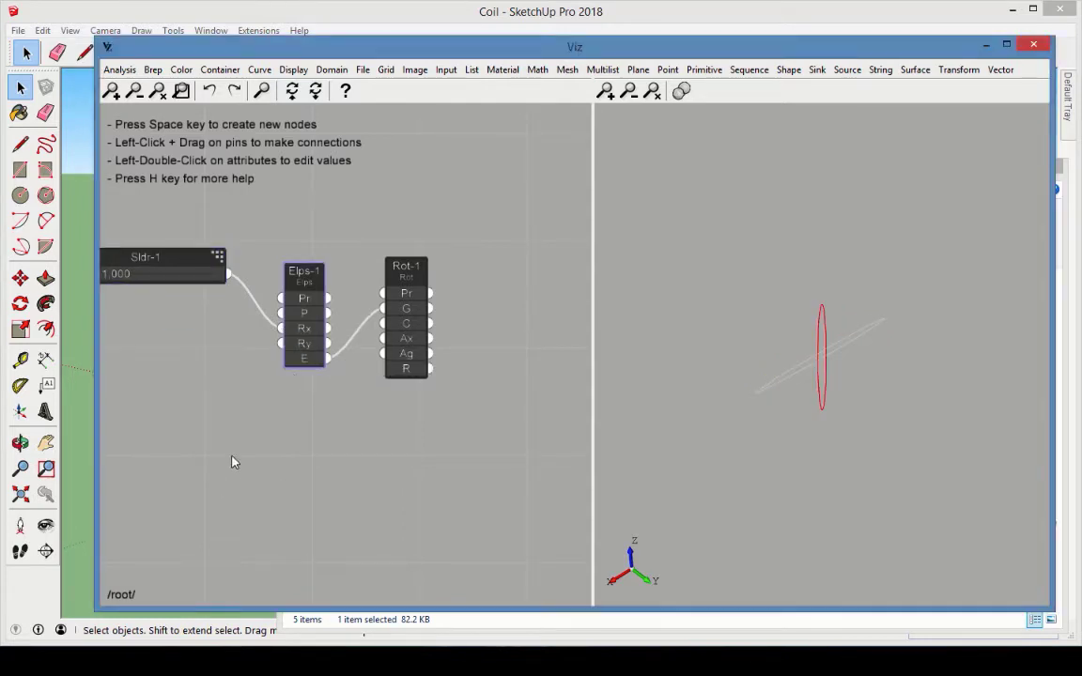
Add a second slider with a minimum of 1 below the first one and connect it to the Rotate node's Ag input
left_click(447, 70)
left_click(462, 99)
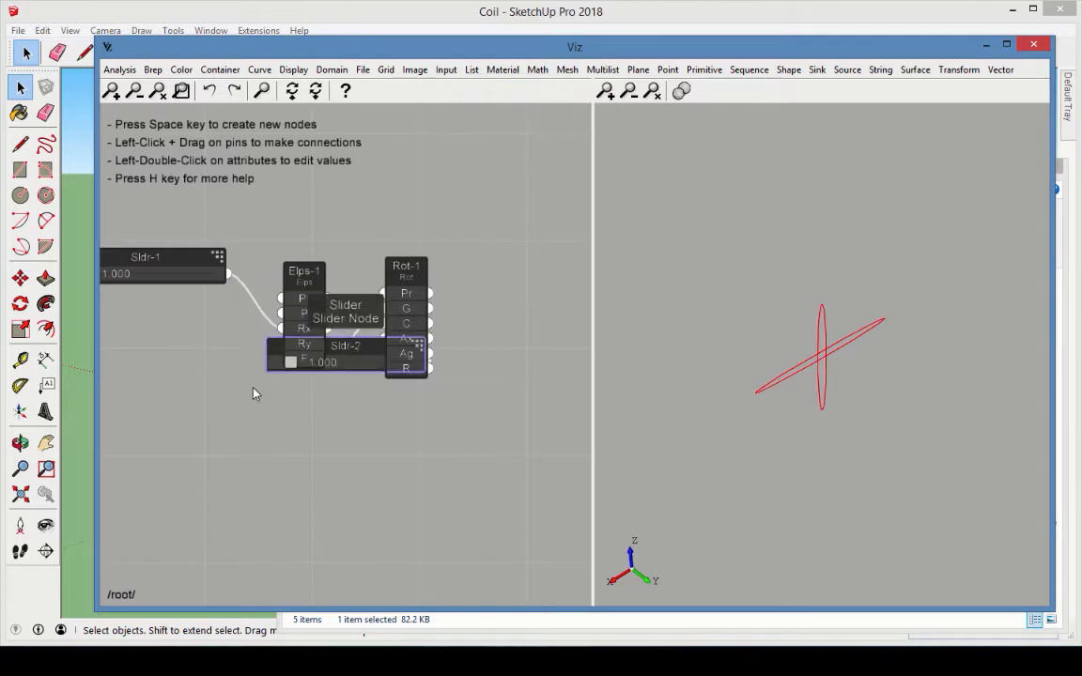
double_click(194, 393)
key("Tab")
type("1")
key("Tab")
key("Tab")
key("Return")
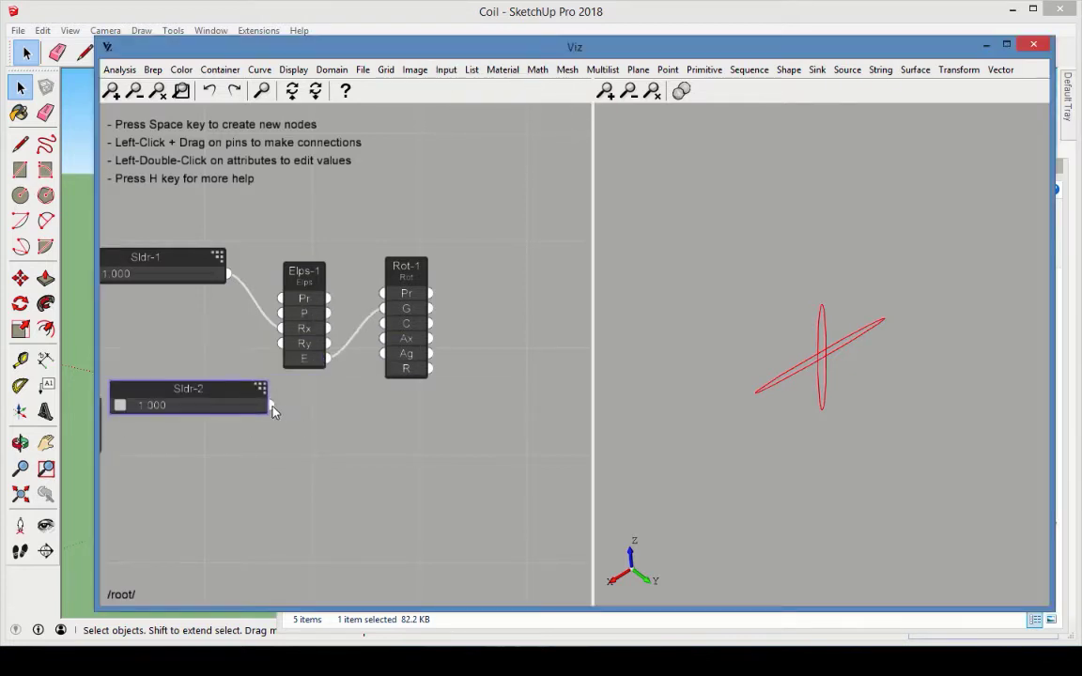
left_click_drag(272, 406, 383, 354)
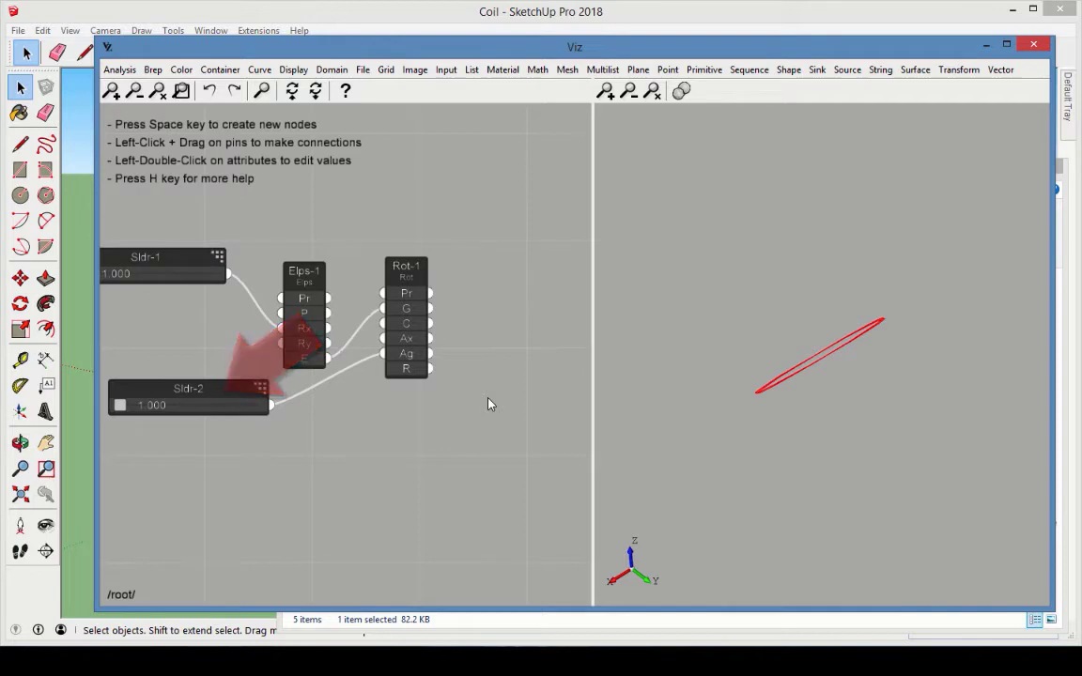
Add a Cylinder node below the Rotate node and duplicate it
middle_click_drag(488, 398, 490, 333)
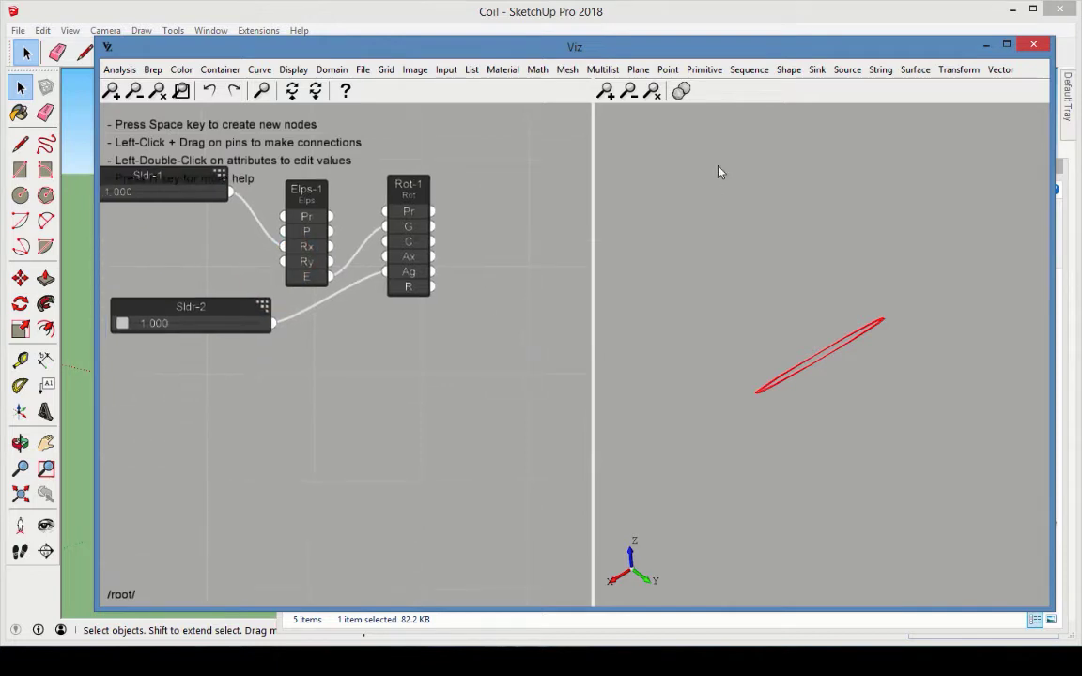
left_click(706, 70)
left_click(745, 190)
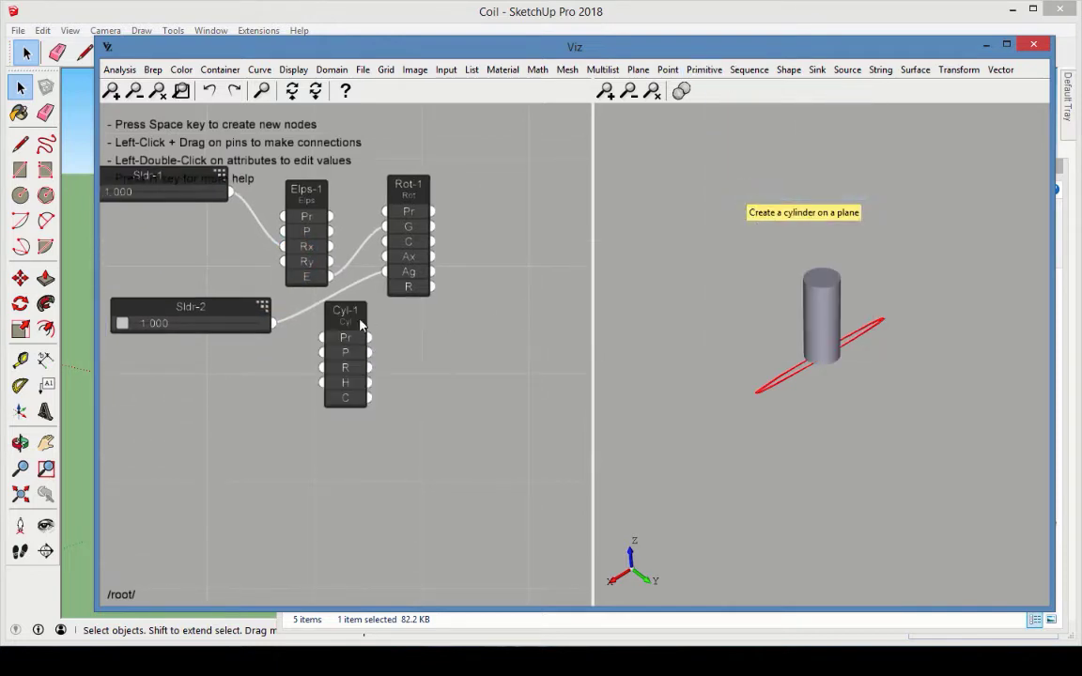
left_click(407, 333)
left_click_drag(407, 328, 415, 329)
key("ctrl+c")
key("ctrl+v")
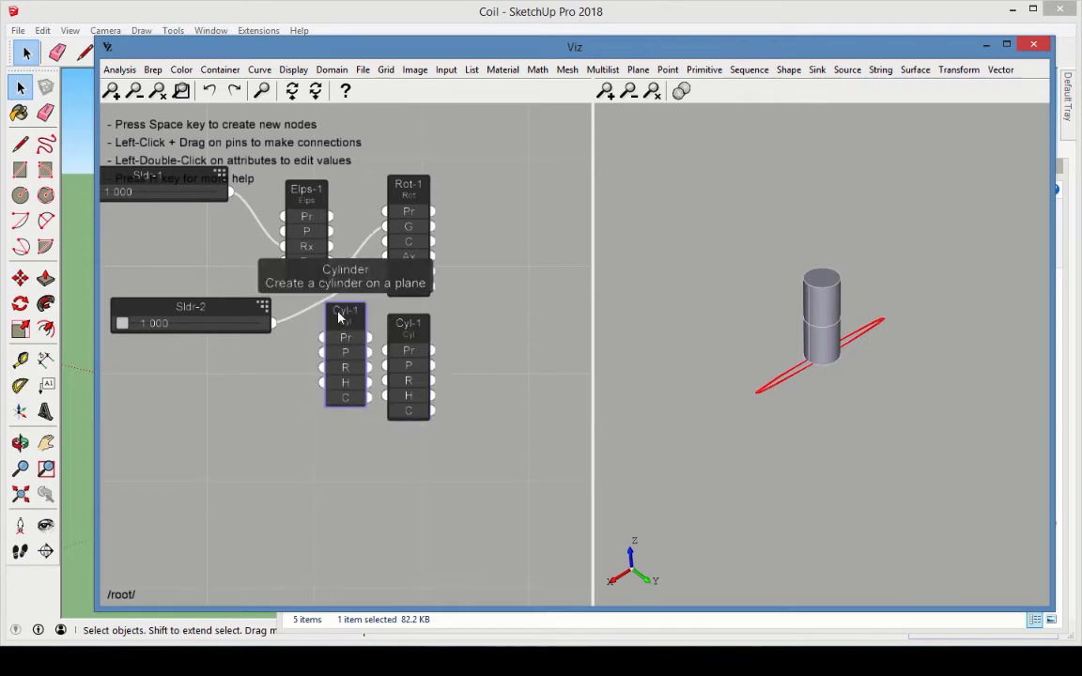
Place the duplicate Cylinder node below the first, then set the upper cylinder's radius to 1 and the lower one's to 1.1
left_click_drag(341, 316, 406, 461)
double_click(411, 379)
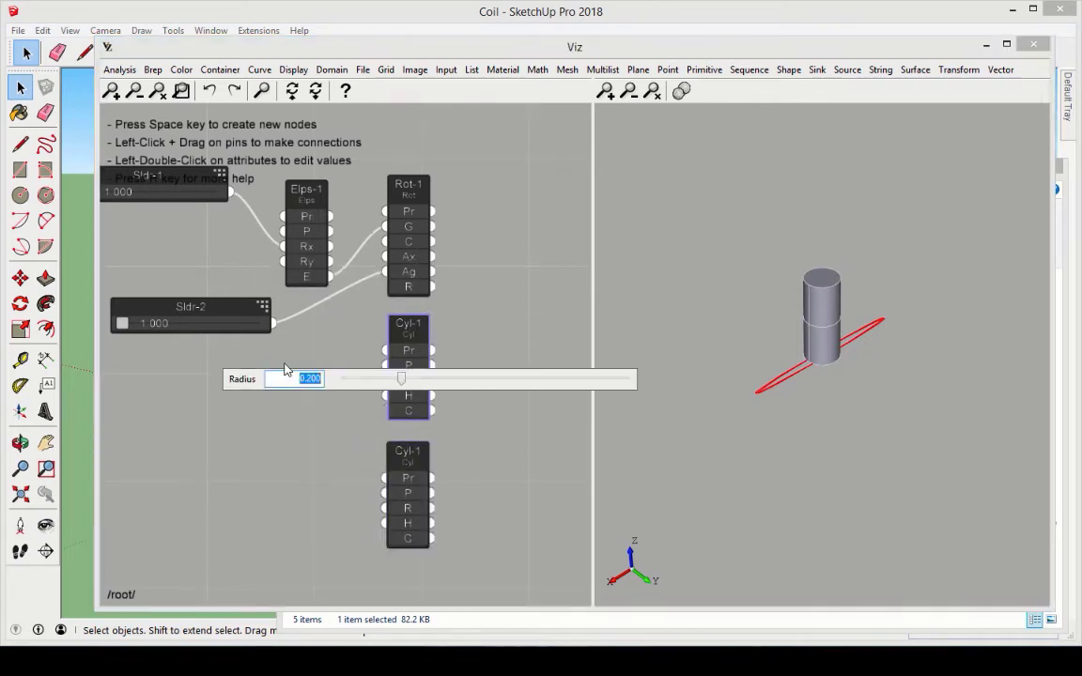
type("1")
key("Return")
double_click(406, 508)
type("1.1")
key("Return")
left_click(551, 440)
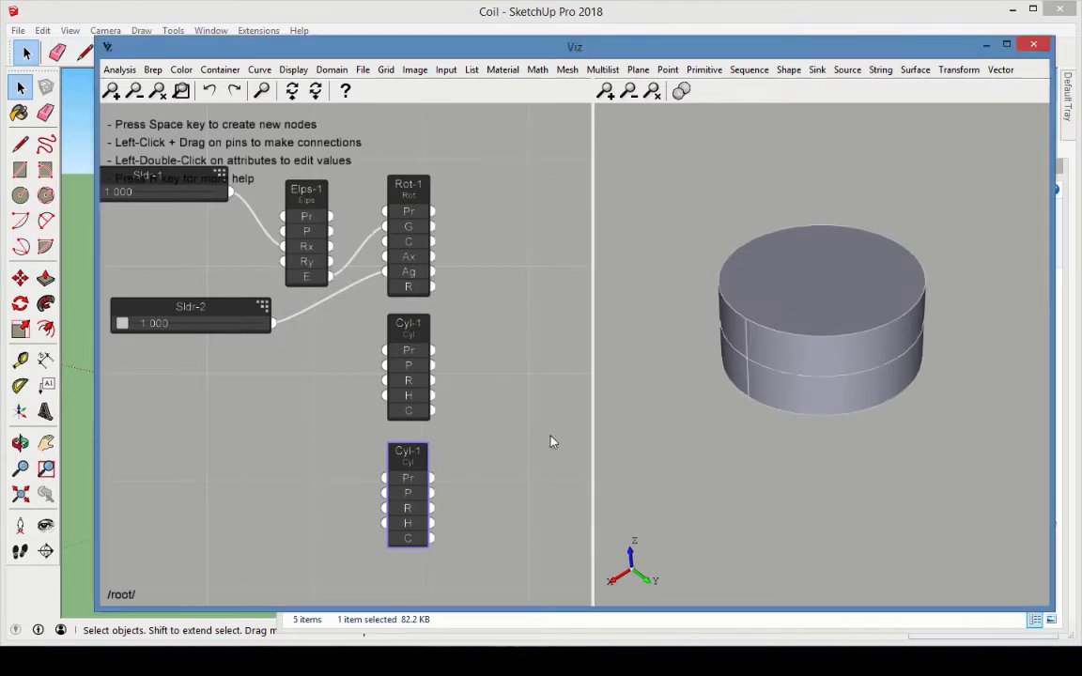
Add a Curve on Surface node beside the upper Cylinder node and place a duplicate of it beside the lower one
left_click(260, 70)
left_click(308, 93)
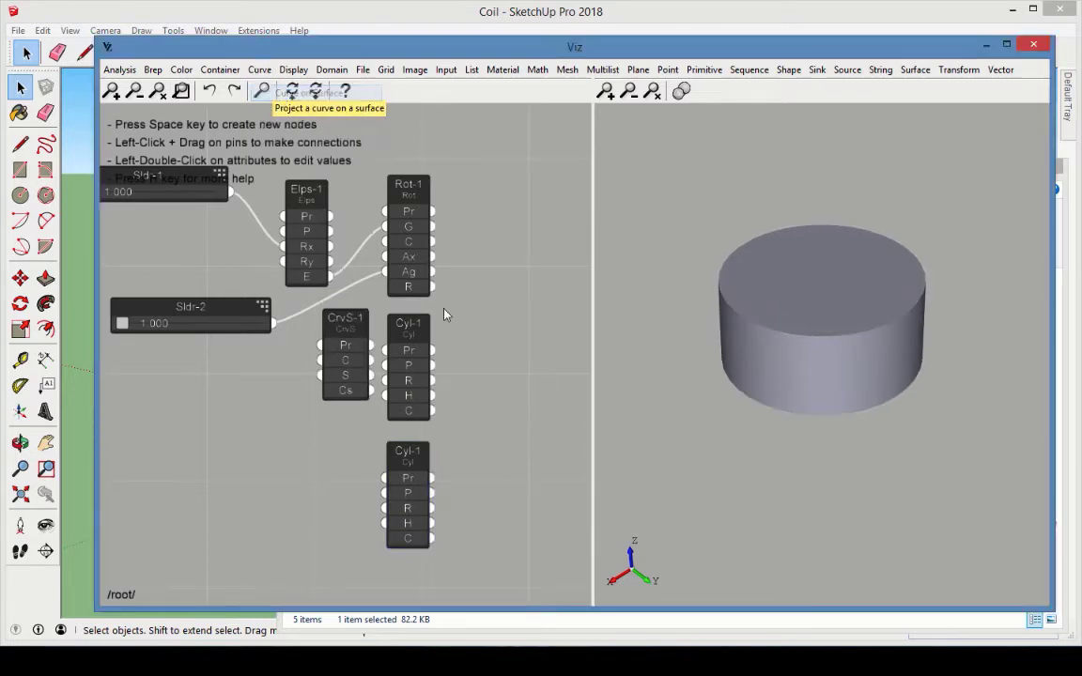
left_click(507, 280)
key("ctrl+v")
left_click_drag(344, 322, 504, 467)
Connect each cylinder to its Curve on Surface node's S input and the Rotate node's R output to both C inputs
left_click_drag(432, 410, 484, 384)
left_click_drag(429, 538, 482, 519)
left_click(487, 581)
left_click_drag(420, 287, 484, 354)
left_click_drag(419, 286, 481, 490)
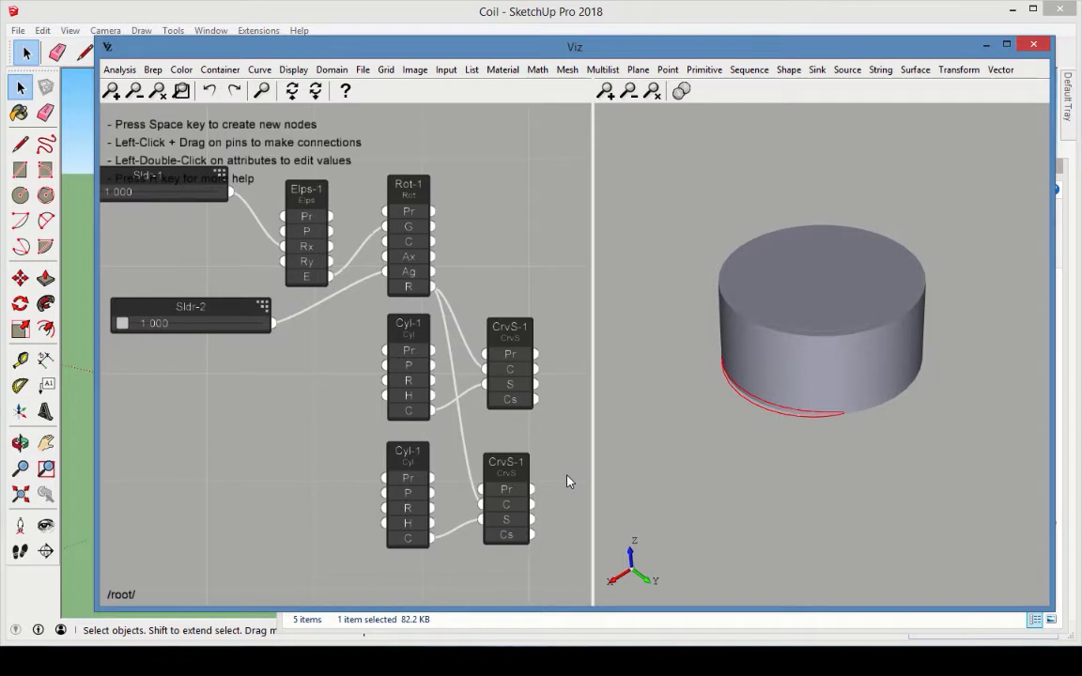
Add a Loft node with both Curve on Surface outputs connected to its C input, and turn off both cylinders' previews
middle_click_drag(567, 482, 497, 430)
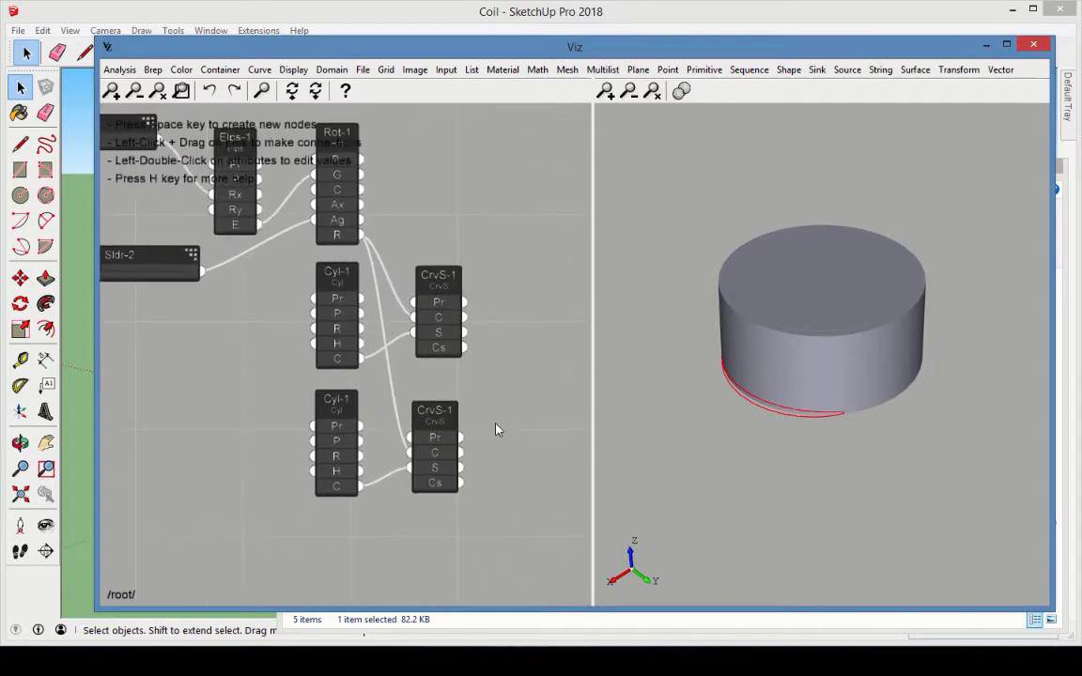
left_click(787, 75)
left_click(819, 244)
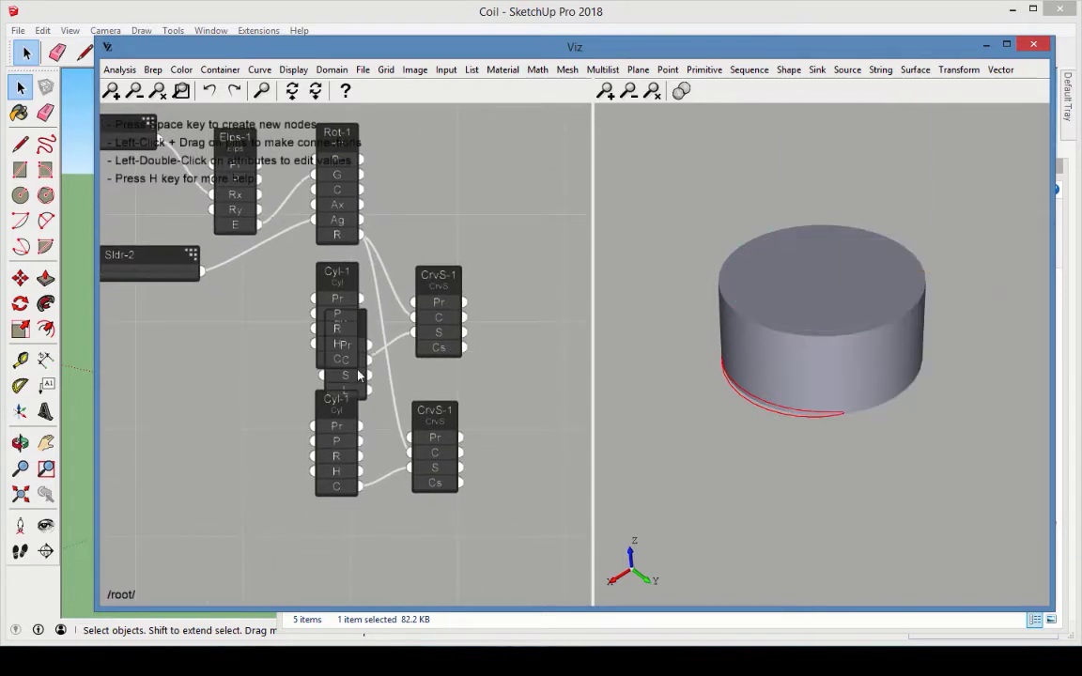
left_click_drag(356, 381, 544, 398)
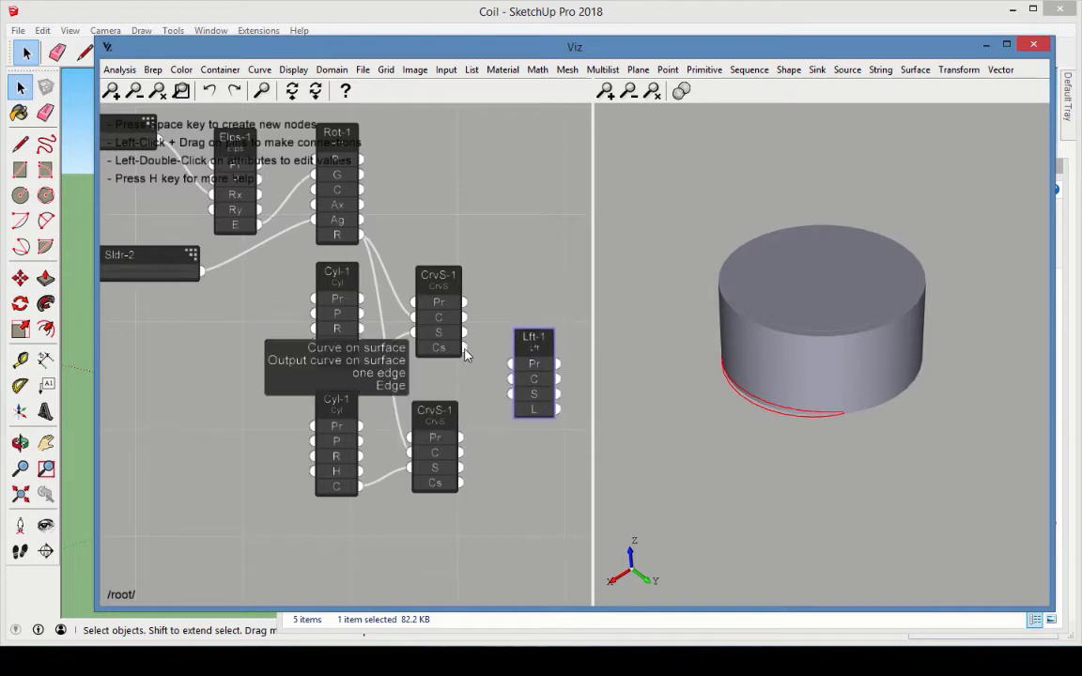
left_click_drag(464, 347, 509, 378)
left_click_drag(460, 482, 510, 378)
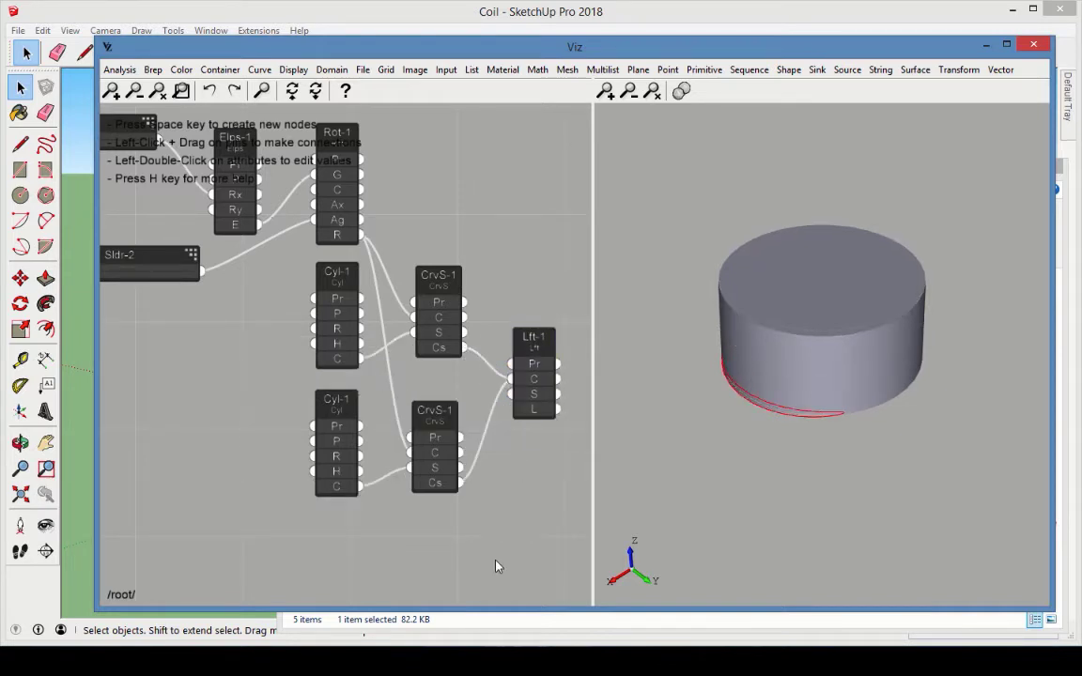
left_click(342, 429)
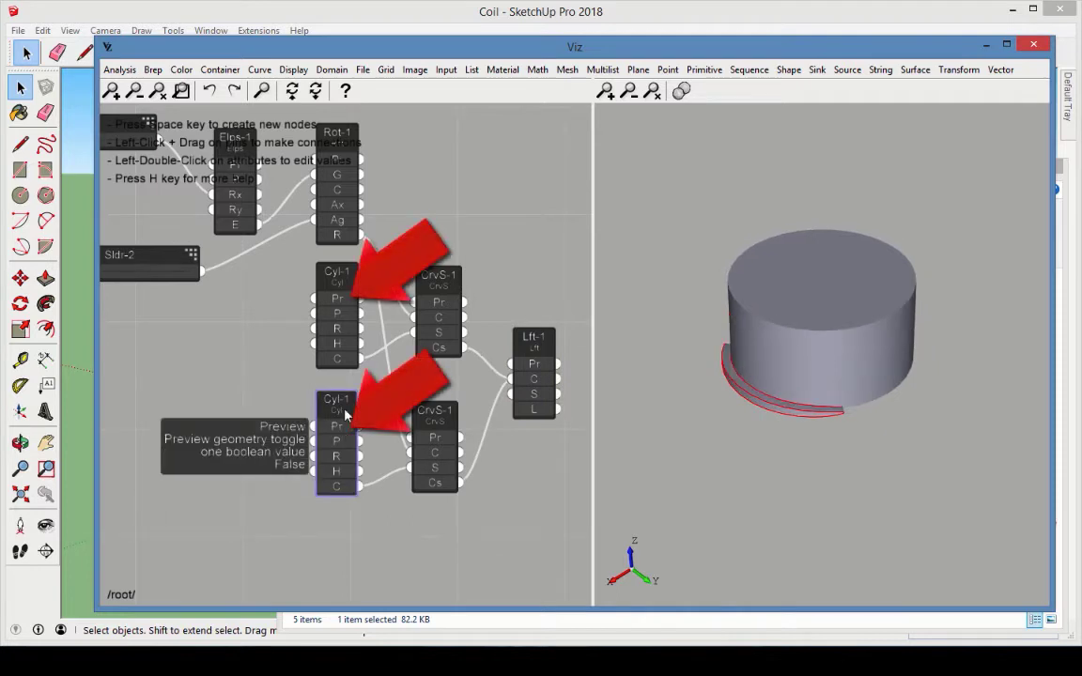
double_click(345, 303)
Raise the ellipse radius slider to about 16.5 and the rotation angle slider to about 5.25
middle_click_drag(239, 366, 346, 496)
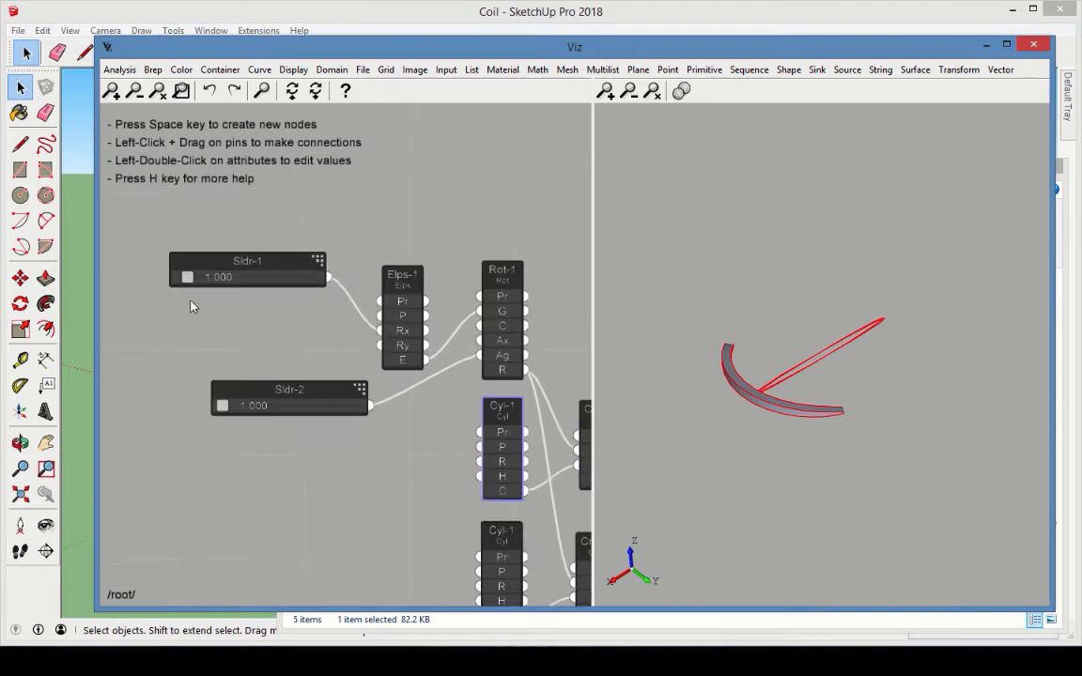
left_click_drag(188, 277, 253, 280)
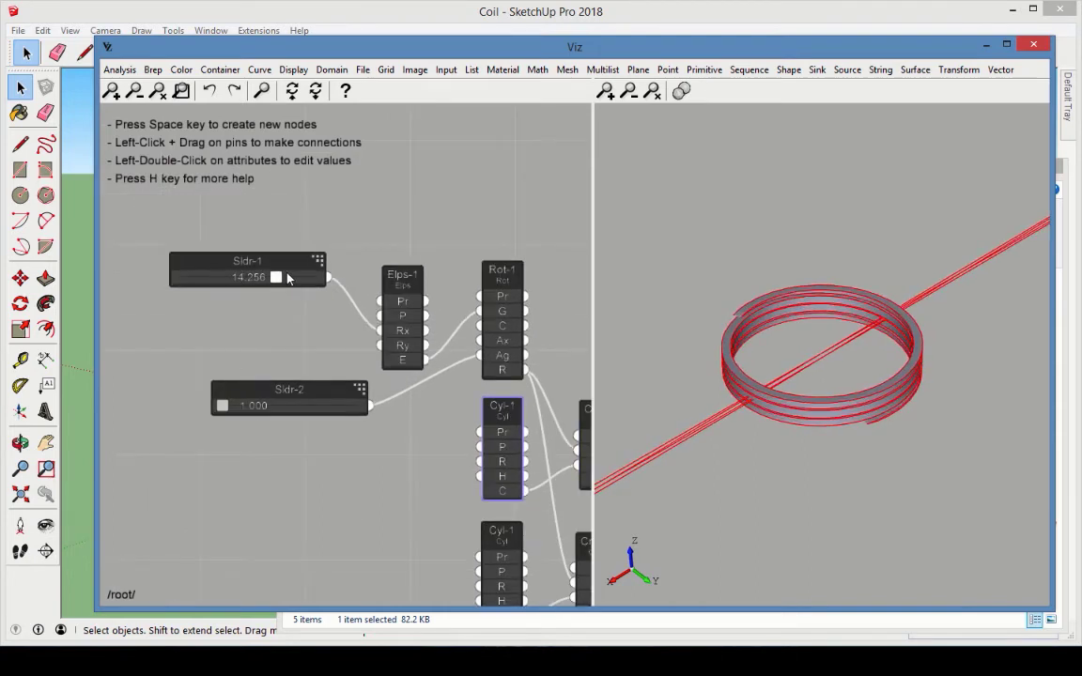
left_click_drag(292, 278, 306, 278)
left_click_drag(233, 406, 268, 407)
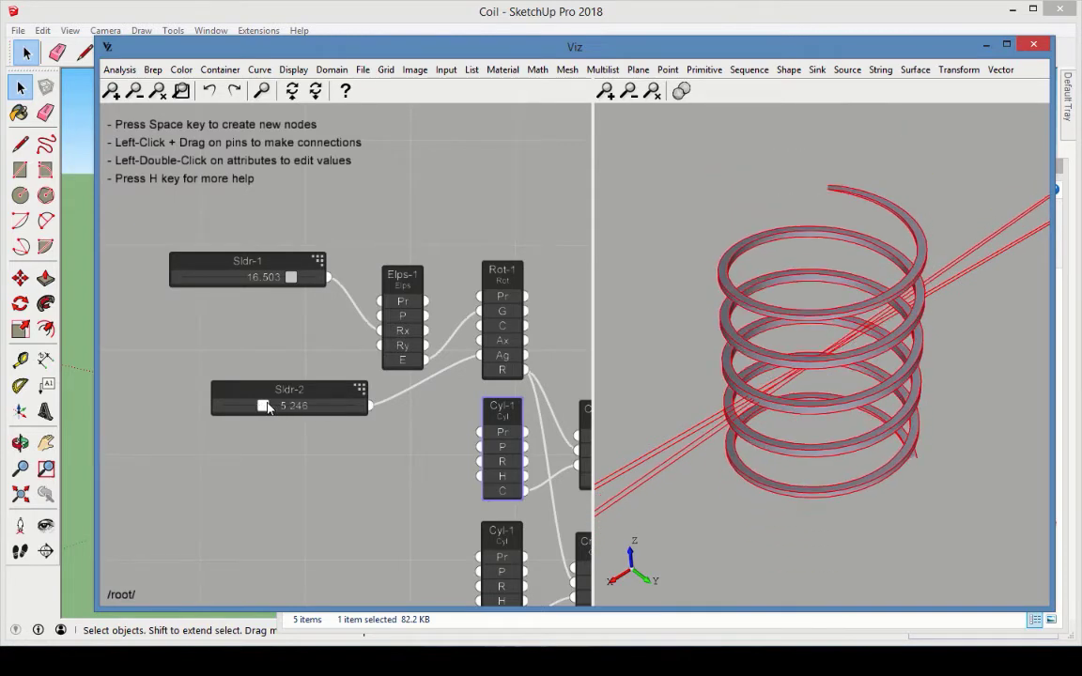
left_click(288, 491)
Turn off the previews of the Ellipse and Rotate nodes
double_click(404, 303)
left_click(509, 297)
double_click(507, 299)
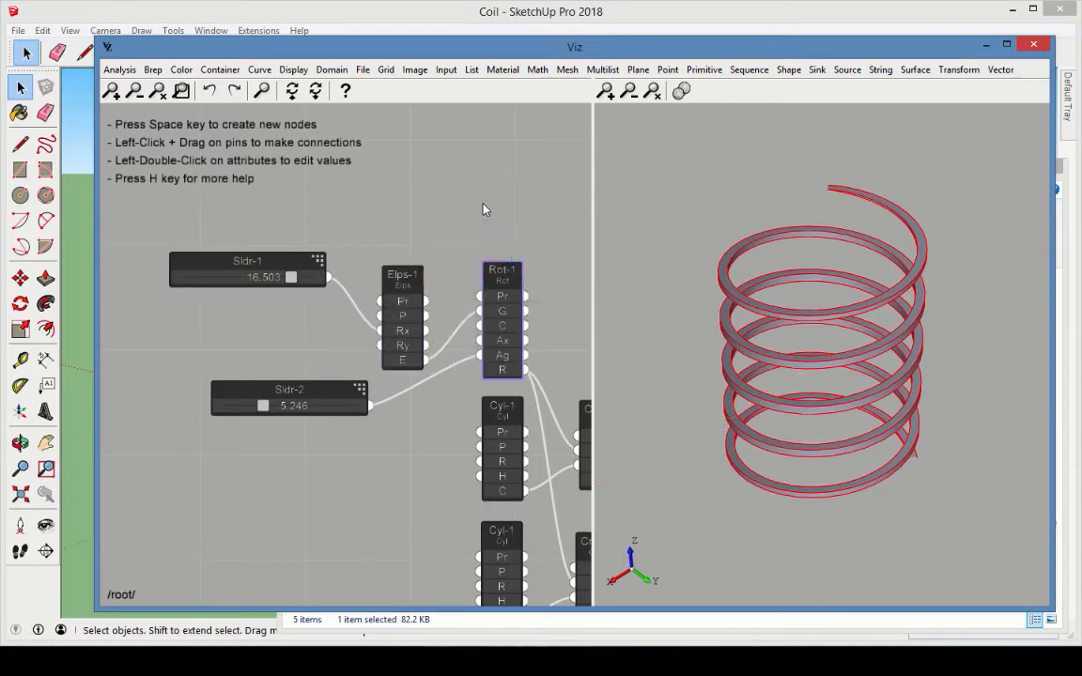
Add a Shell Sink node beside the Loft node and connect the loft's L output to its S input
middle_click_drag(522, 256, 221, 153)
left_click(817, 69)
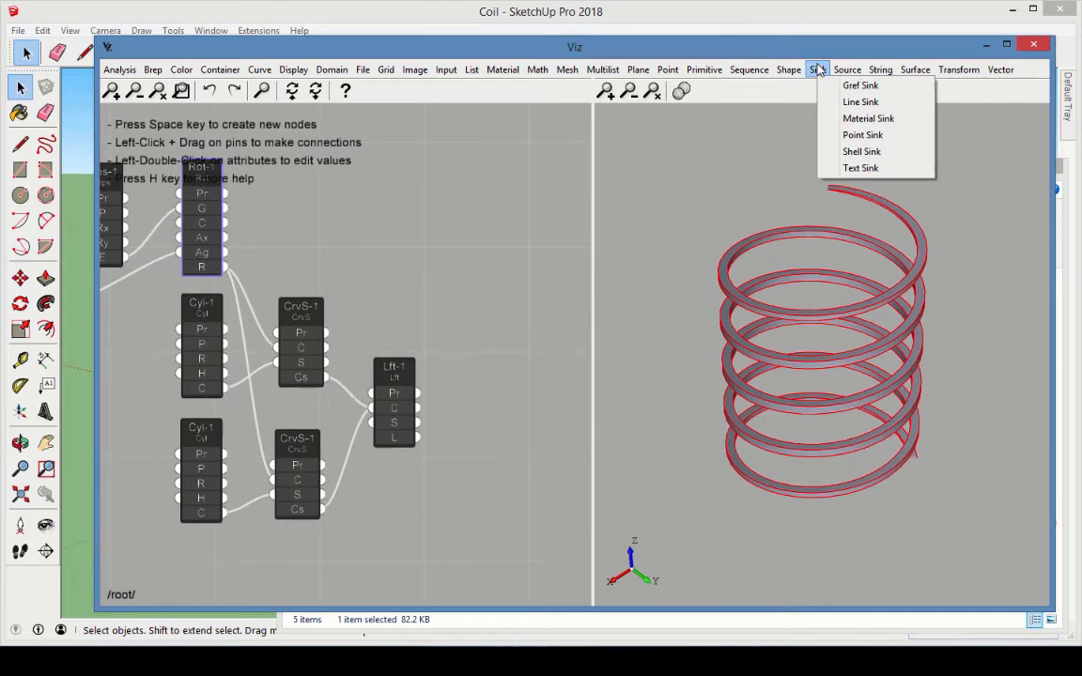
left_click(860, 151)
left_click_drag(300, 298, 493, 385)
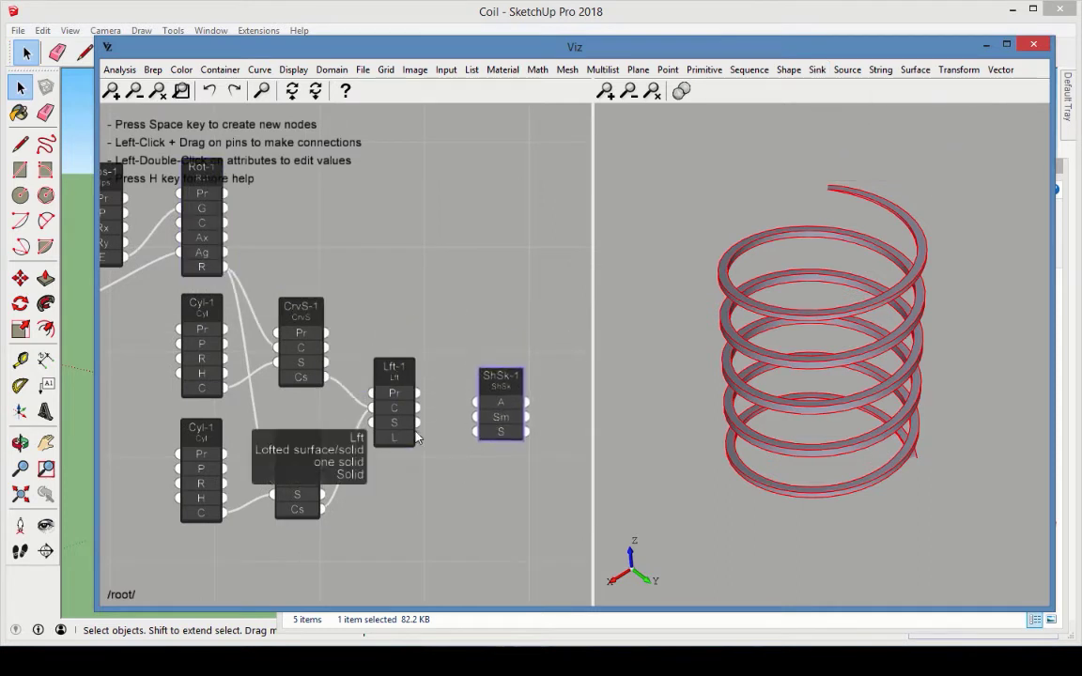
left_click_drag(416, 436, 475, 432)
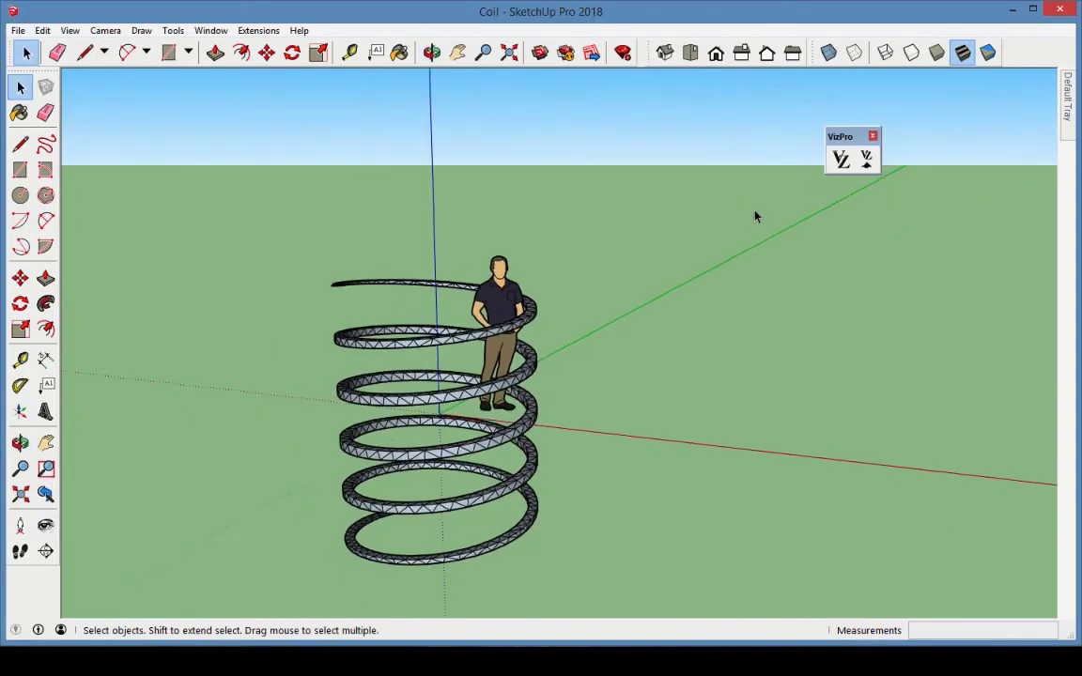
mouse_move(754, 216)
middle_mouse_down()
mouse_move(536, 537)
mouse_move(447, 473)
mouse_move(553, 515)
mouse_move(678, 536)
middle_mouse_up()
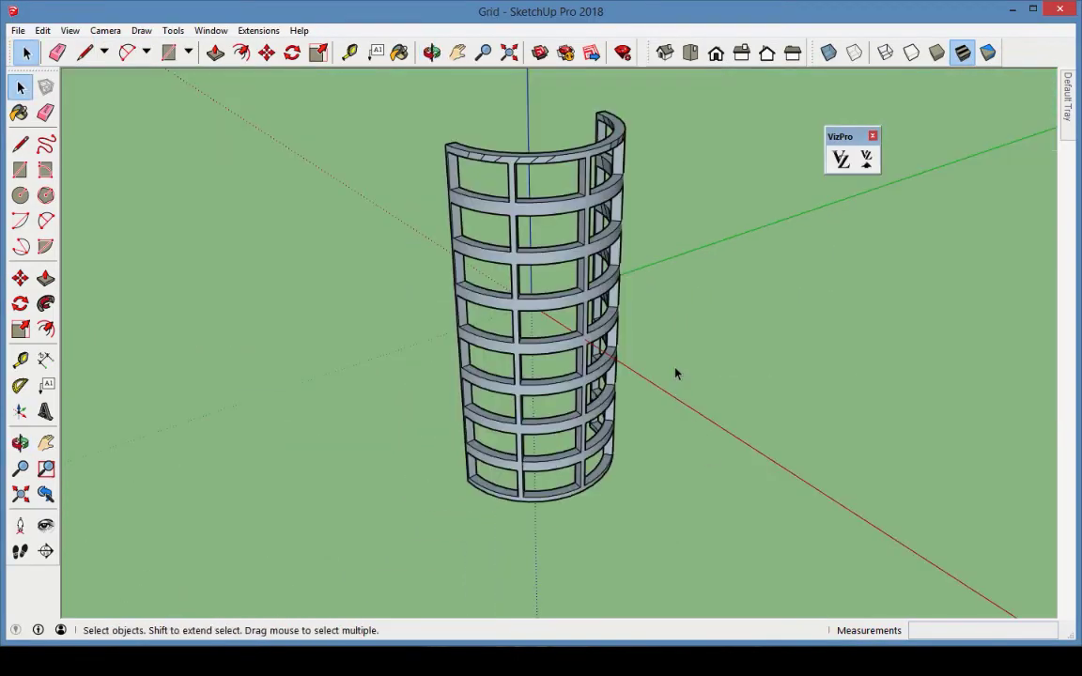
mouse_move(675, 374)
middle_mouse_down()
mouse_move(874, 362)
mouse_move(654, 396)
mouse_move(255, 419)
middle_mouse_up()
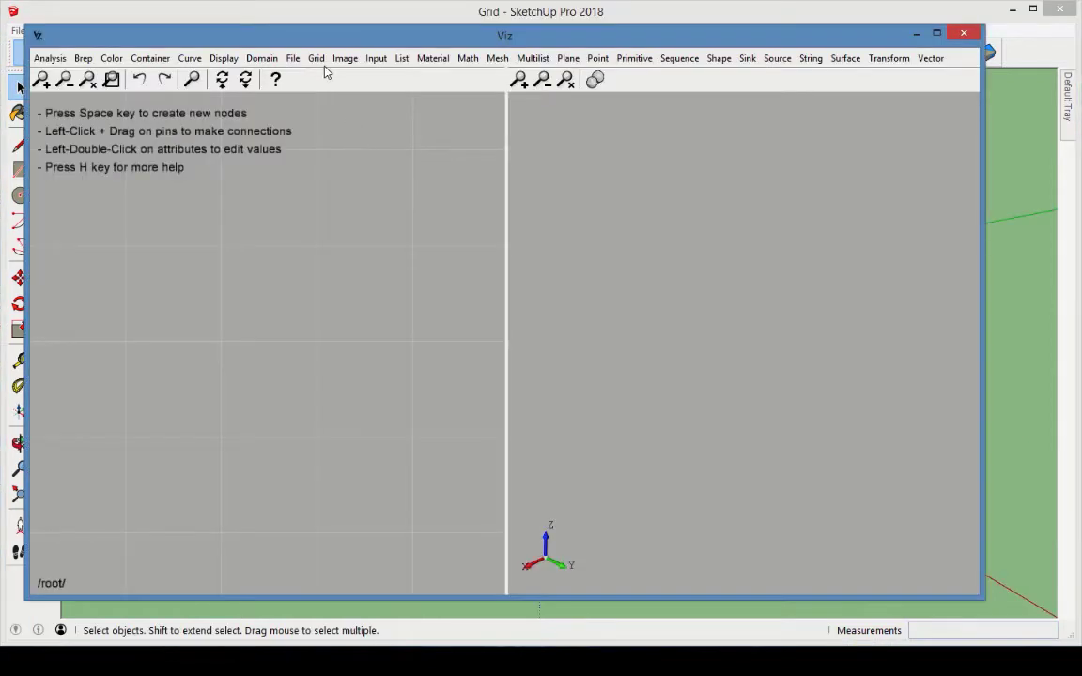
Add a Rectangular Grid node to the empty graph and inspect its Cells output
left_click(316, 59)
left_click(346, 99)
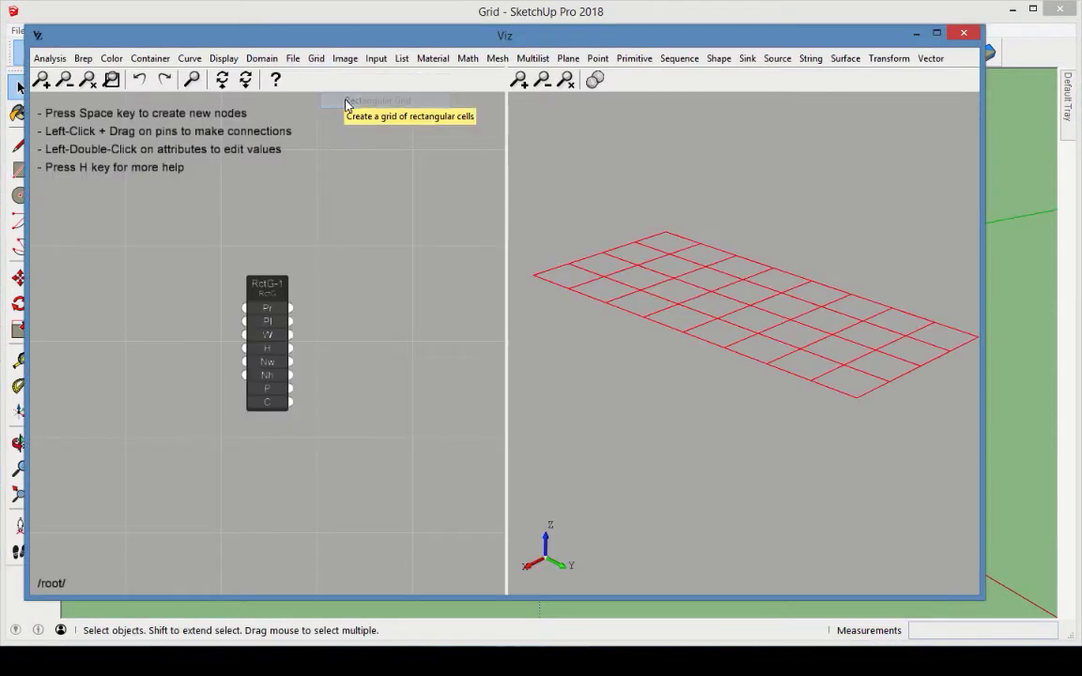
left_click_drag(278, 282, 251, 238)
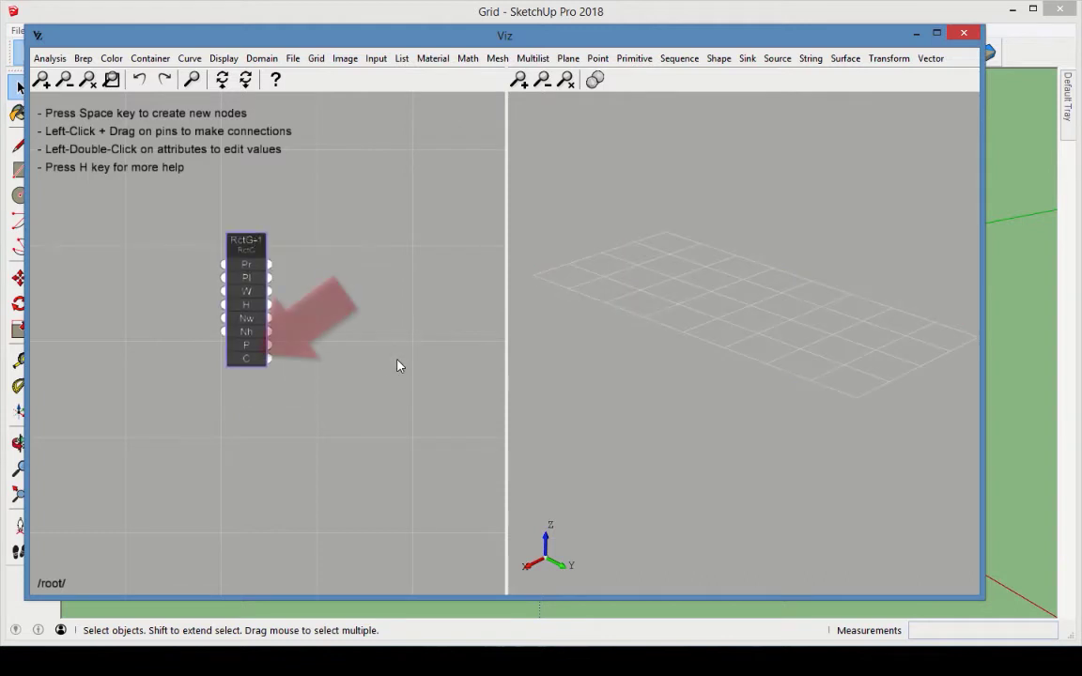
mouse_move(255, 361)
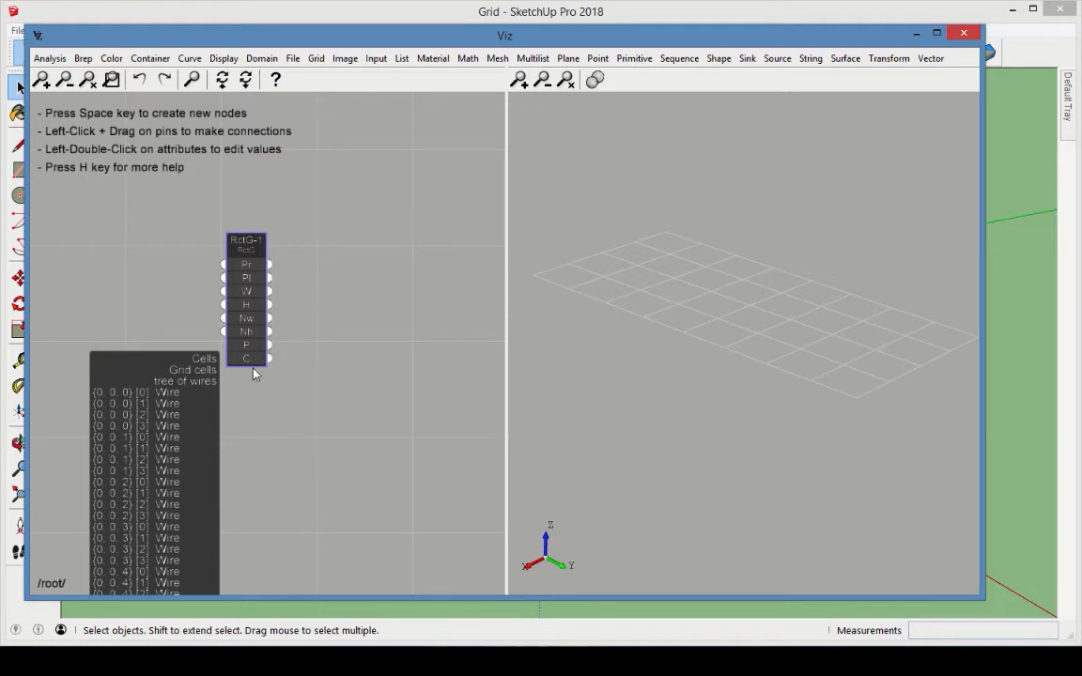
left_click(280, 411)
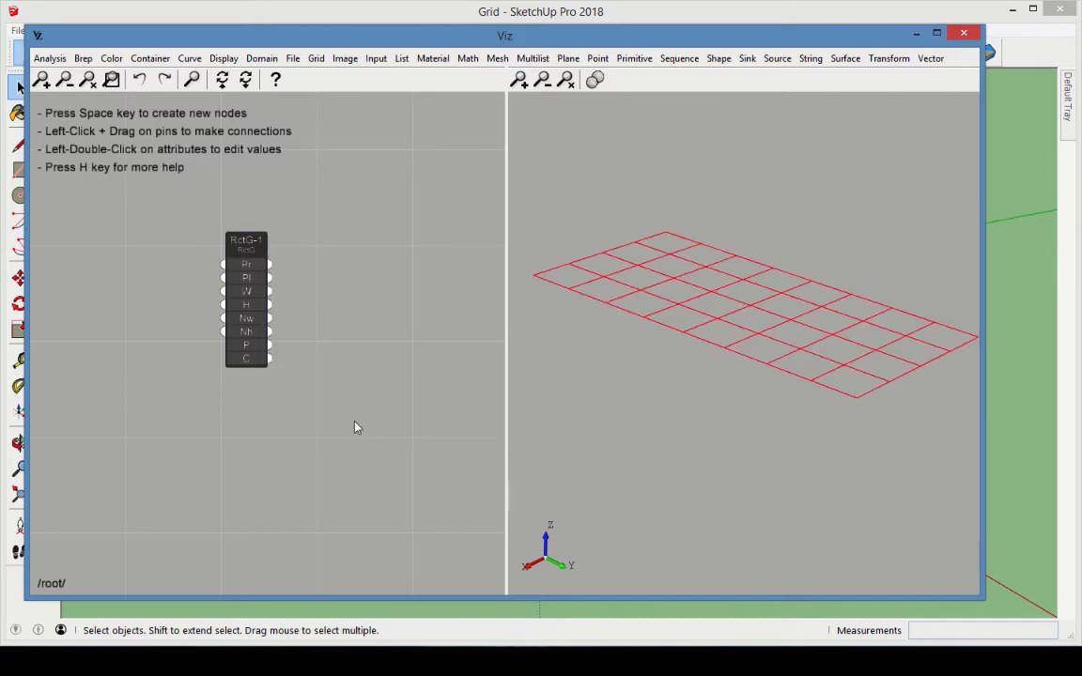
Add an Offset Wires node with an offset of -0.03 and connect the grid's Cells output to its S input
left_click(82, 58)
left_click(127, 163)
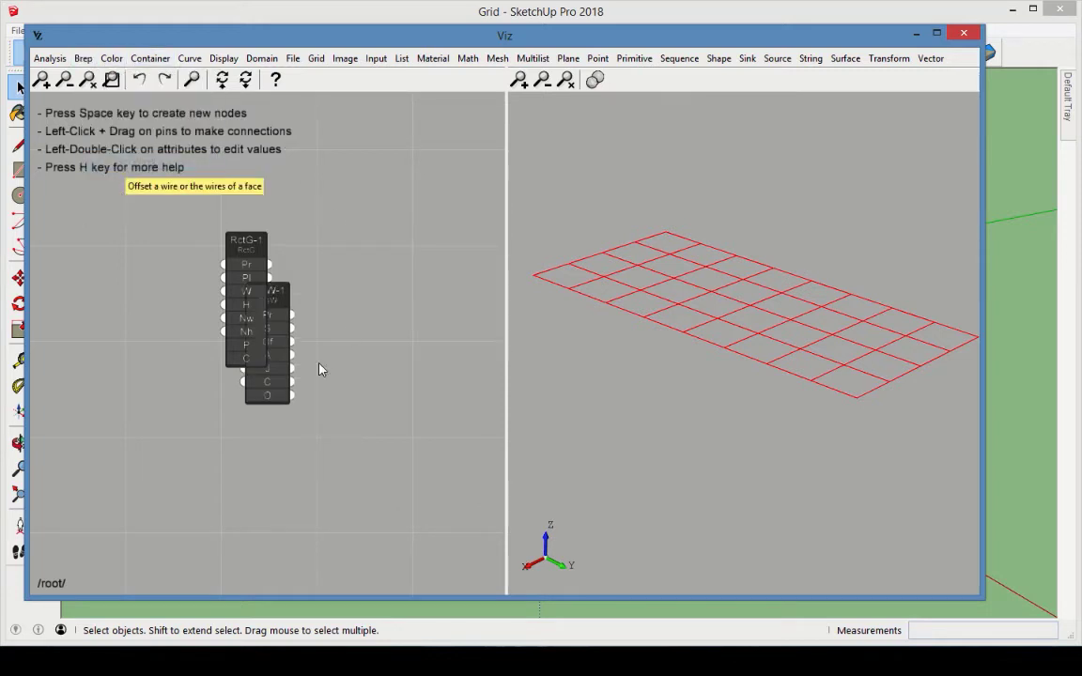
left_click(347, 313)
double_click(344, 310)
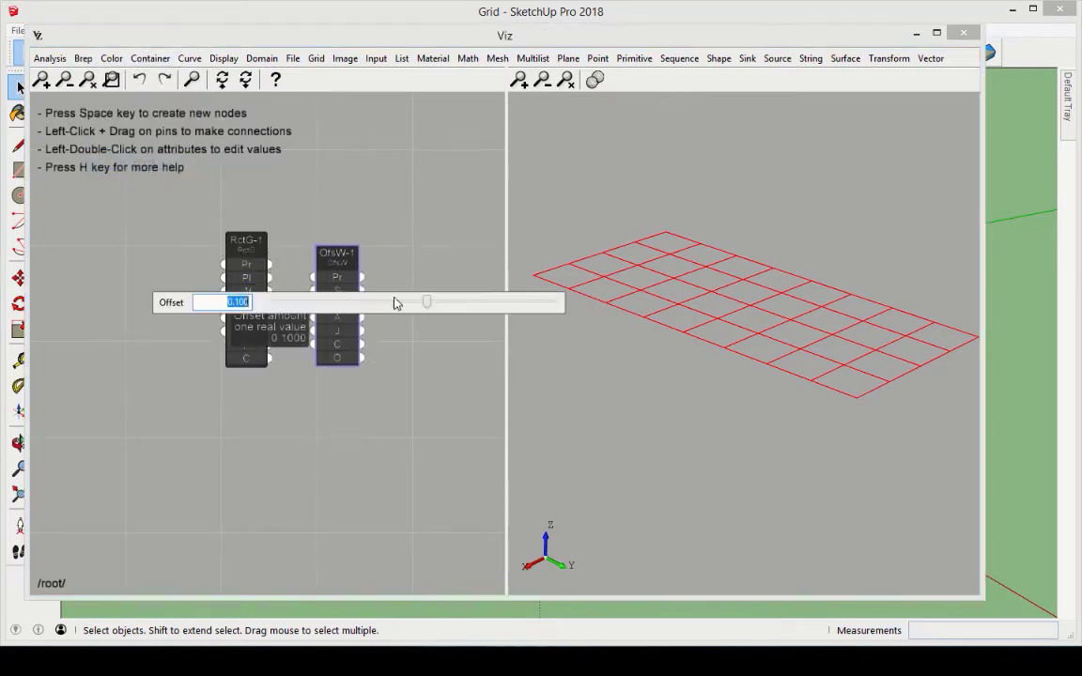
type("-")
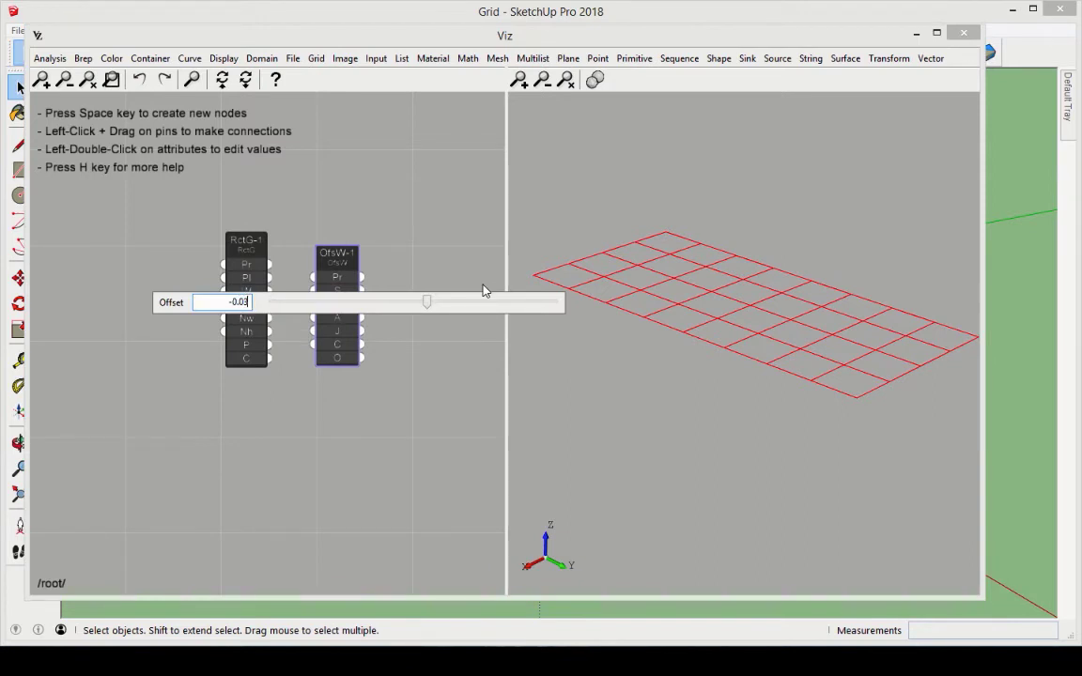
type("0.05")
key("Return")
left_click(460, 401)
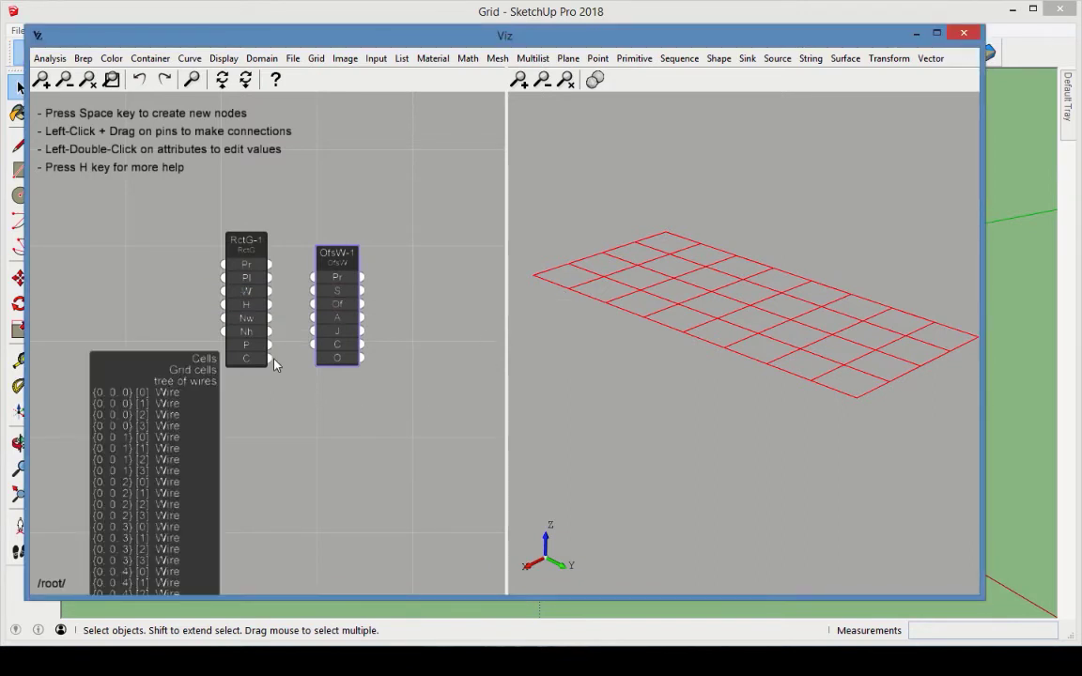
left_click_drag(269, 357, 313, 290)
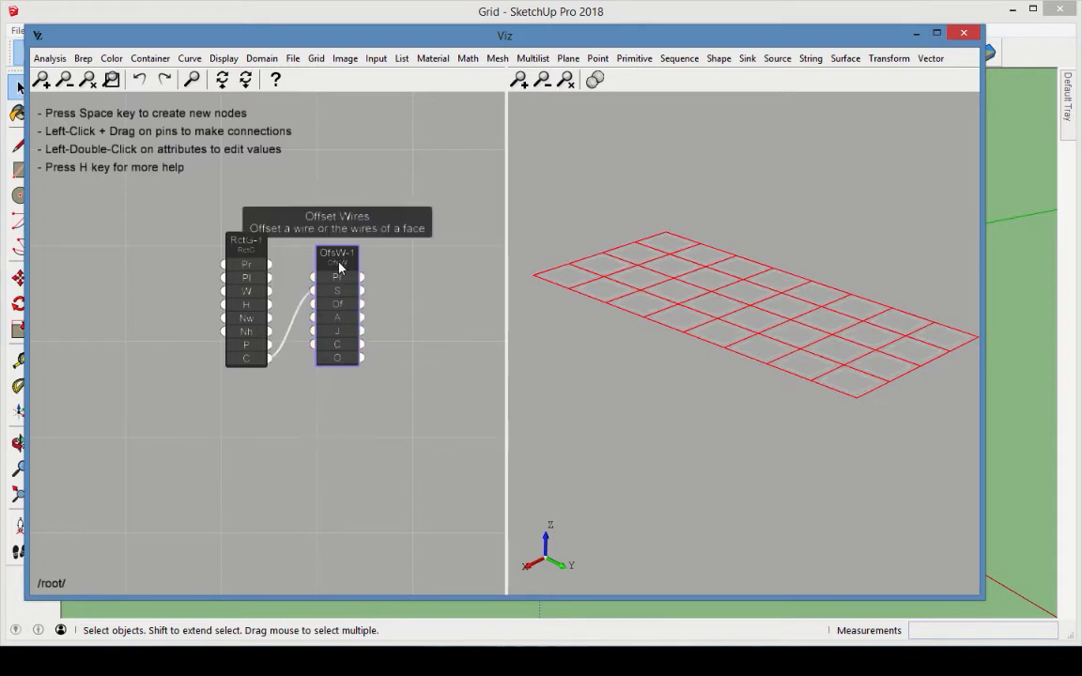
Add a Cylindrical Surface node and a Curve on Surface node below the offset, and connect the surface to the S input
middle_click_drag(414, 531, 363, 500)
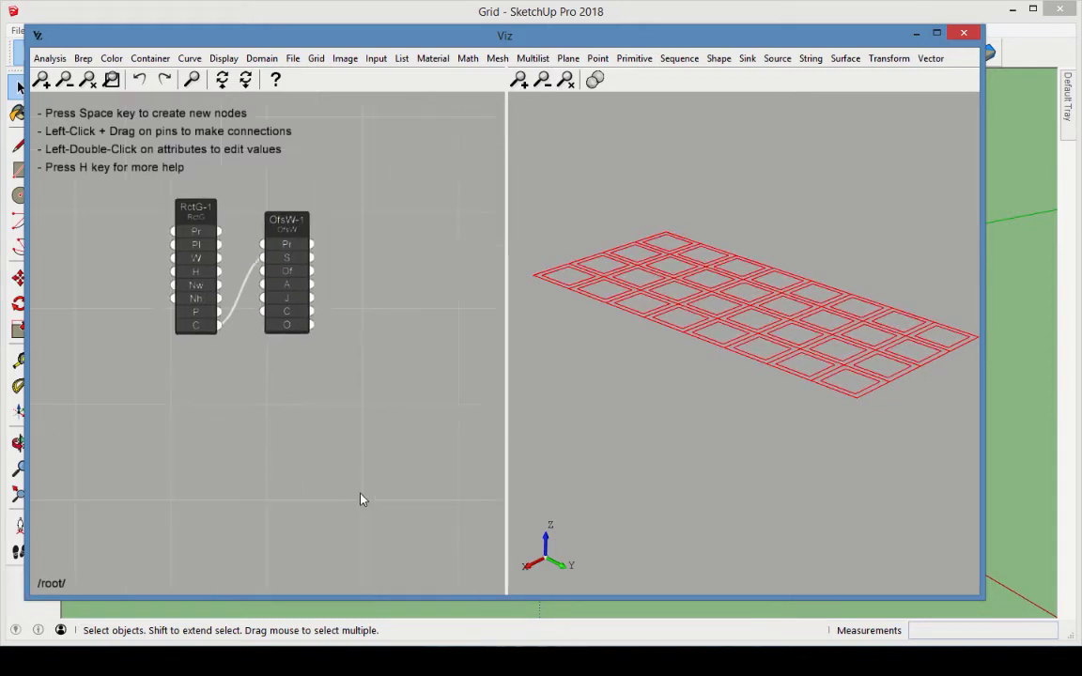
left_click(627, 59)
left_click(657, 190)
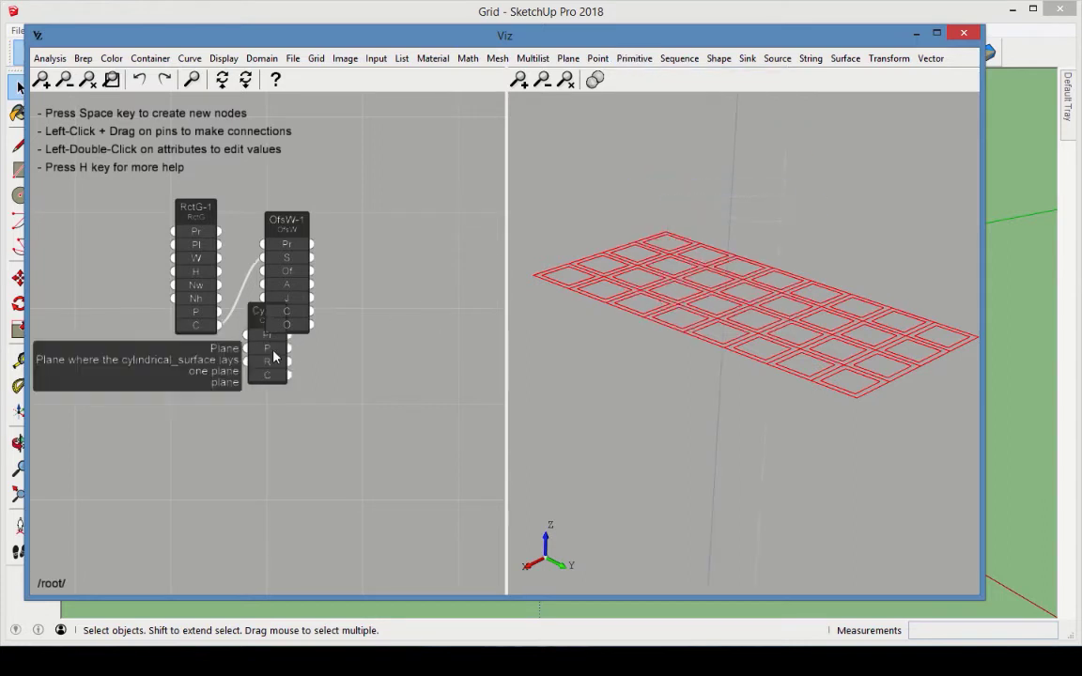
left_click(189, 58)
left_click(253, 80)
left_click_drag(383, 410, 365, 433)
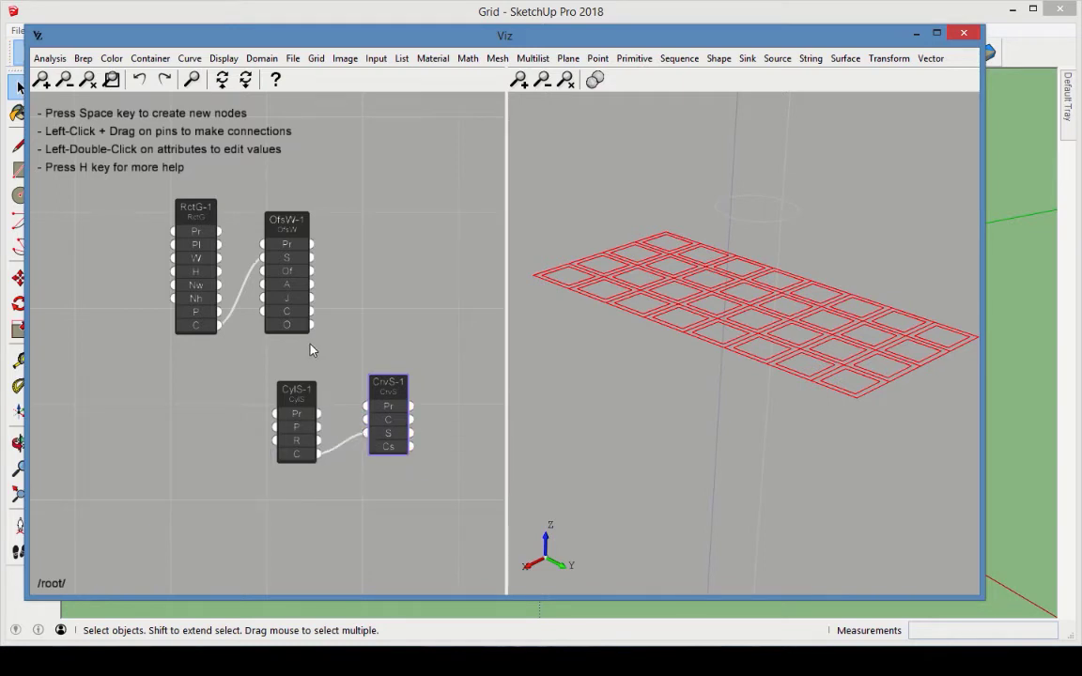
Connect the Offset Wires node's O output to the Curve on Surface node's C input
mouse_move(308, 326)
left_click_drag(310, 325, 366, 420)
left_click(386, 493)
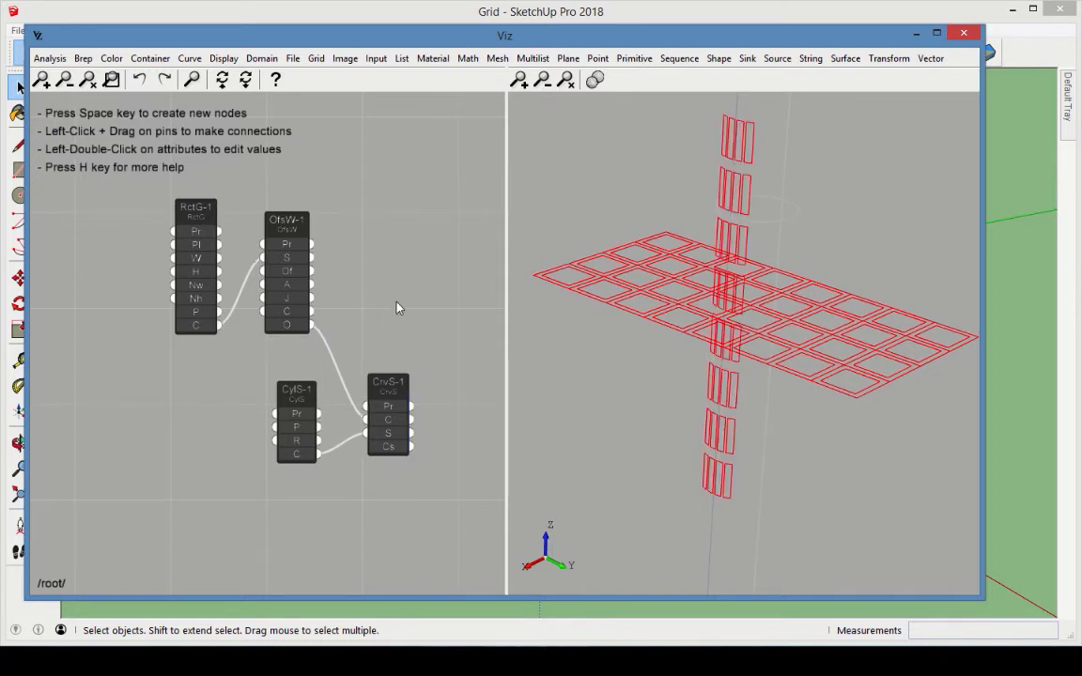
Add a Rectangle node beside the grid node and connect the grid's W and H outputs to its W and H inputs
middle_click_drag(396, 312, 350, 369)
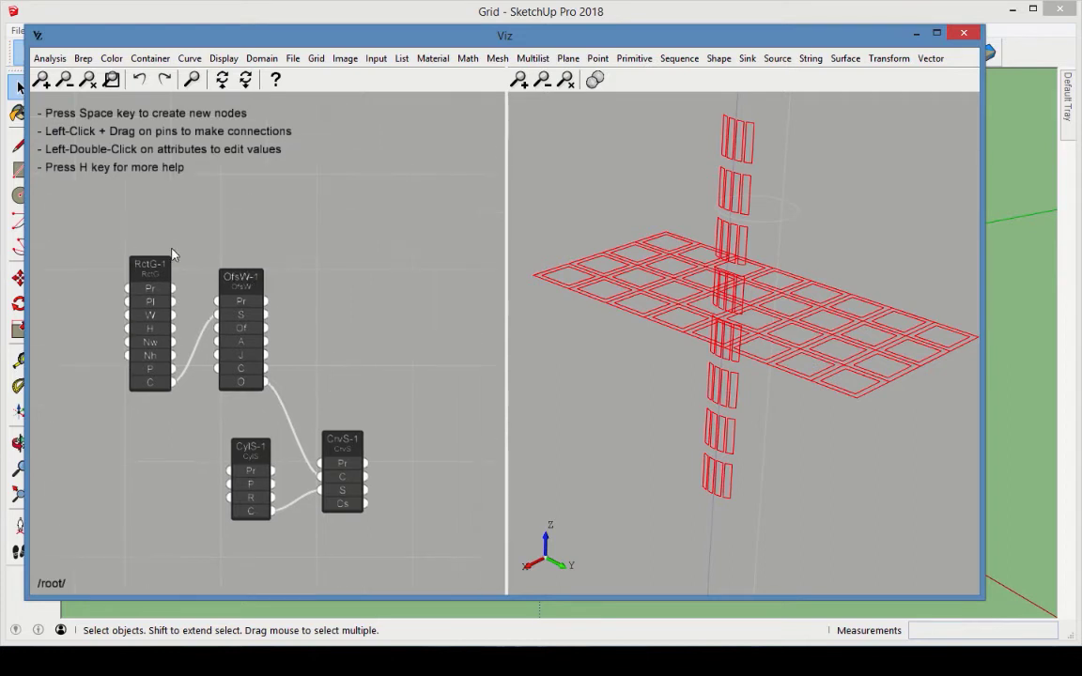
left_click_drag(148, 273, 143, 200)
left_click(633, 59)
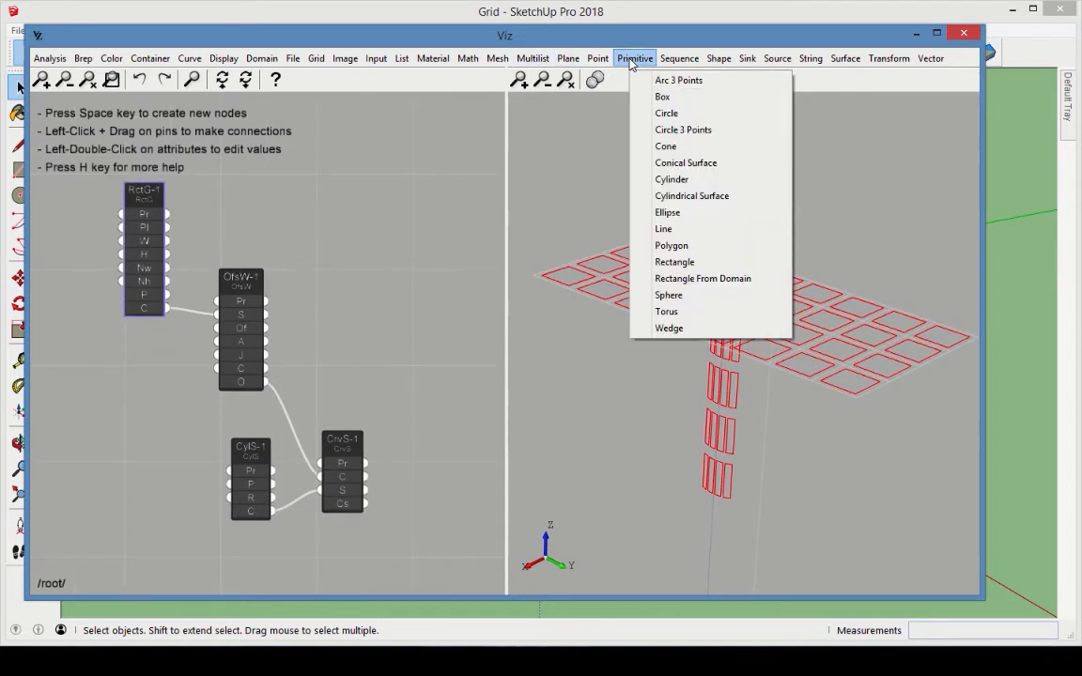
left_click(647, 252)
left_click_drag(297, 329, 333, 193)
left_click_drag(168, 241, 283, 220)
left_click_drag(168, 254, 282, 233)
left_click(346, 262)
Add a second Curve on Surface node beside the Rectangle node
left_click(190, 59)
left_click(220, 78)
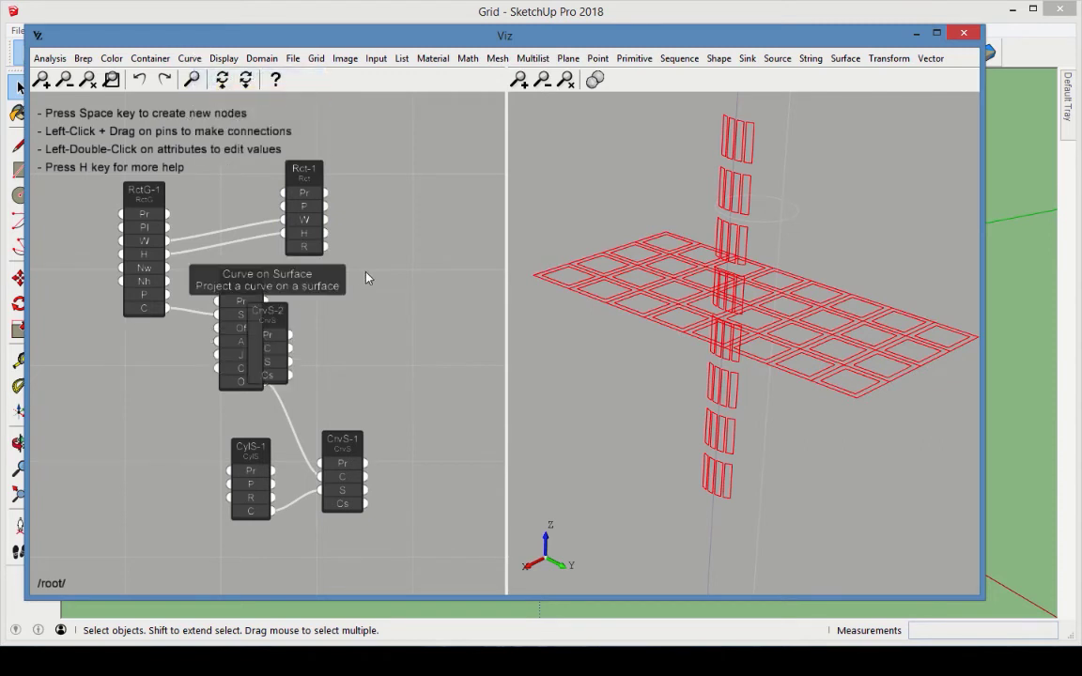
left_click(398, 246)
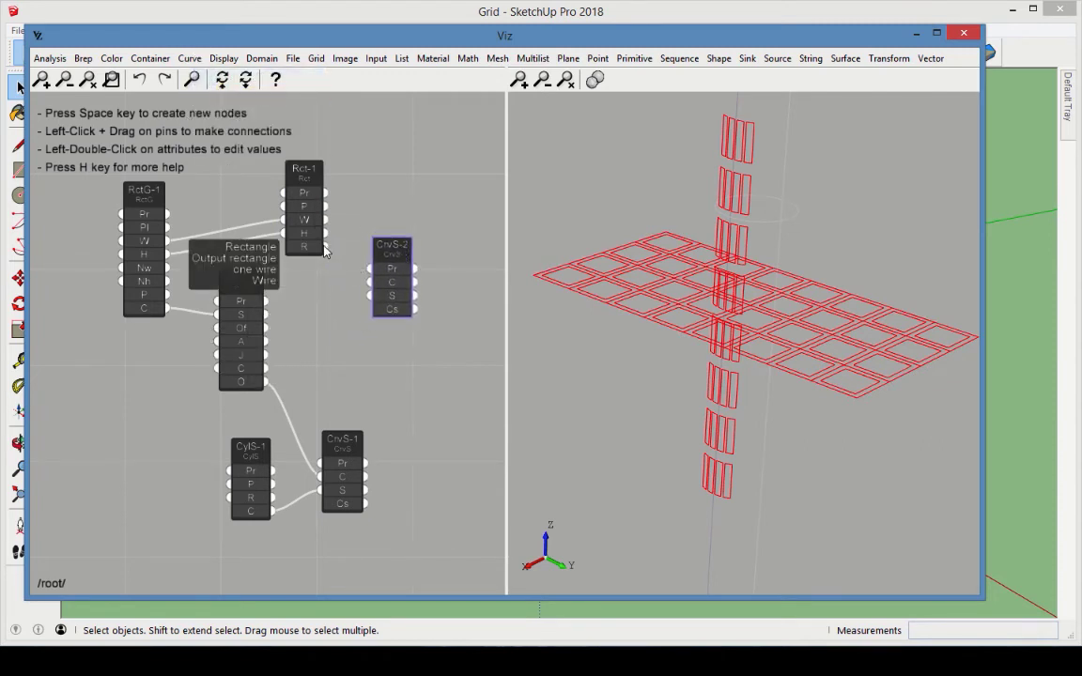
Connect the Rectangle's R output to the second Curve on Surface node's C input and the Cylindrical Surface's C output to its S input
left_click_drag(324, 247, 369, 270)
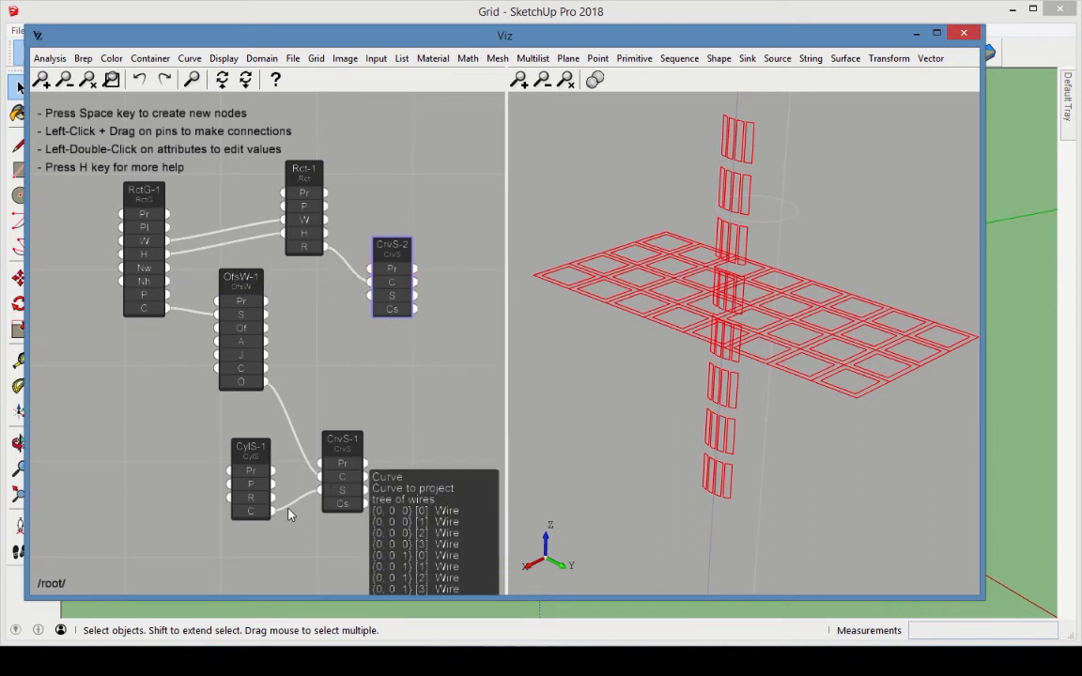
left_click_drag(273, 511, 371, 296)
left_click(386, 350)
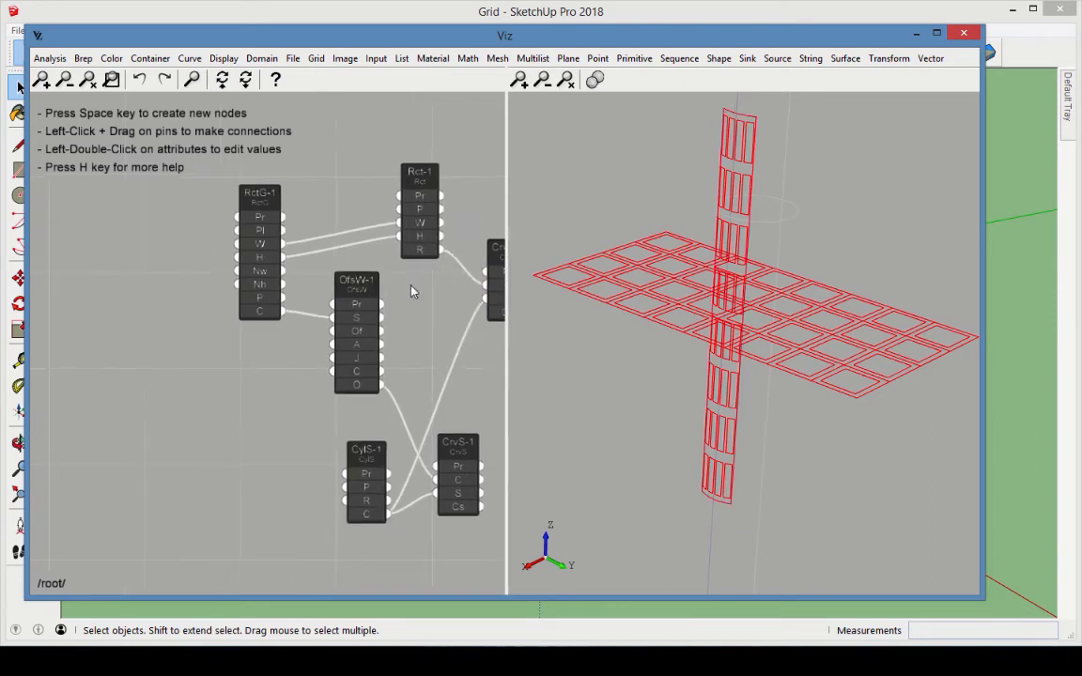
Add three Slider nodes, placing two beside the rectangular grid node and one beside the Cylindrical Surface node
left_click(376, 58)
left_click(390, 105)
left_click_drag(267, 334, 135, 216)
key("ctrl+c")
key("ctrl+v")
left_click_drag(293, 334, 157, 281)
key("ctrl+v")
left_click_drag(298, 340, 226, 498)
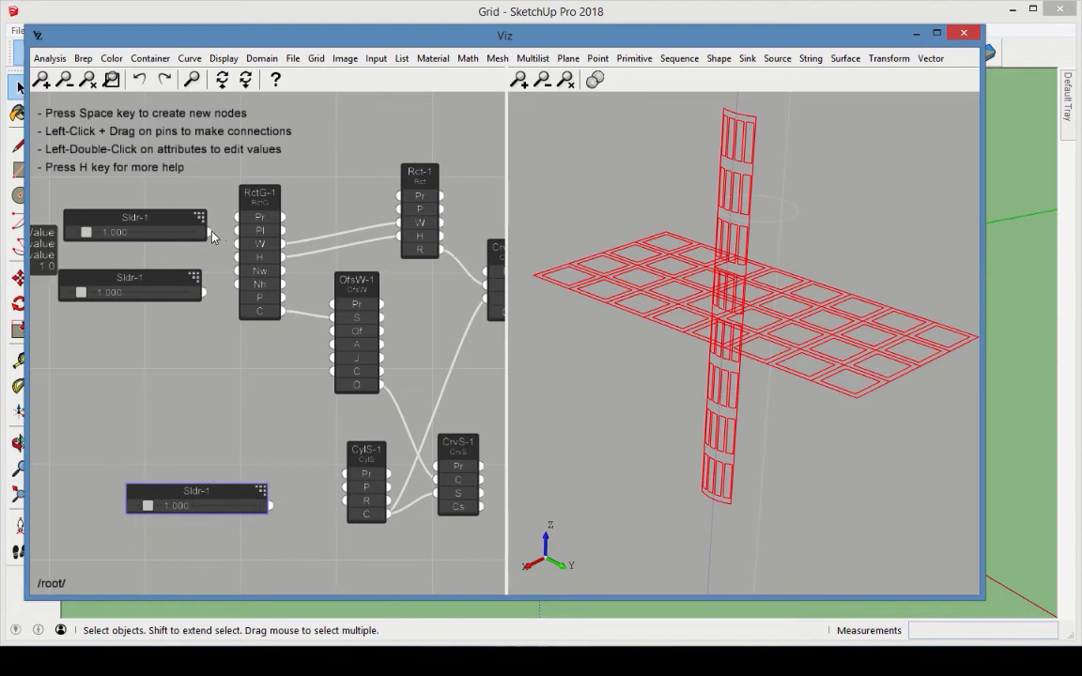
Connect the two upper sliders to the grid's W and H inputs and the lower slider to the Cylindrical Surface's R input
left_click_drag(209, 232, 235, 257)
left_click_drag(204, 292, 237, 271)
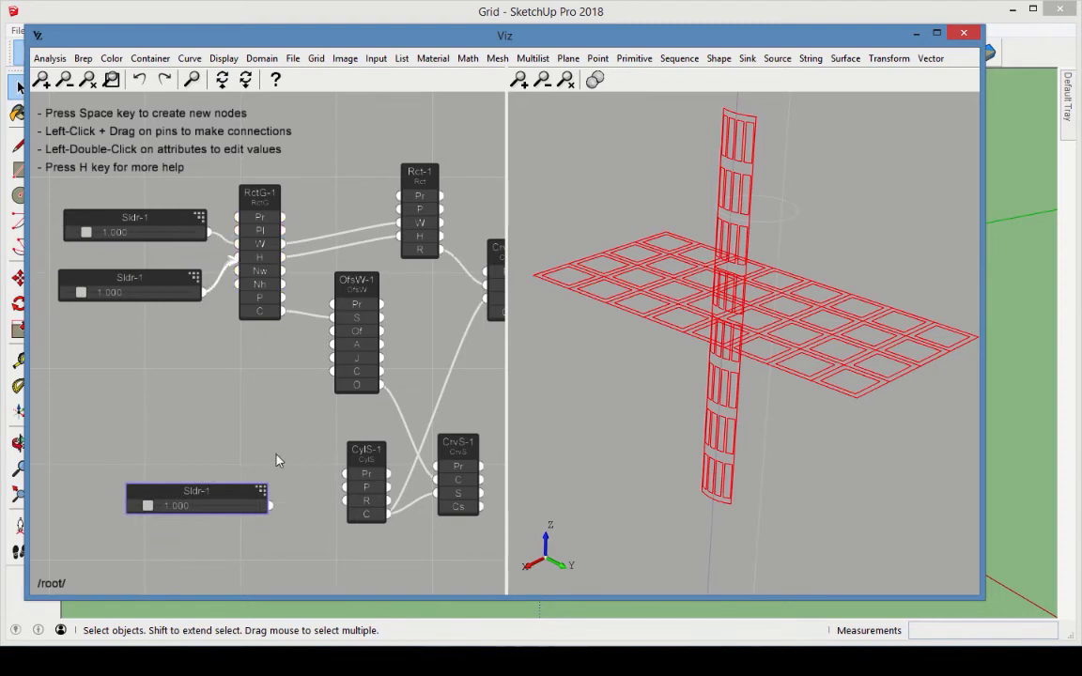
left_click_drag(270, 505, 348, 500)
Set the maximum of both grid width and height sliders to 4
left_click(164, 220)
double_click(165, 220)
double_click(174, 250)
type("4")
key("Tab")
left_click(179, 369)
double_click(162, 281)
left_click(157, 310)
double_click(156, 310)
type("4")
key("Tab")
Lower the maximum of the slider that drives the cylinder radius
left_click(212, 492)
double_click(225, 494)
double_click(225, 523)
type("4")
key("Tab")
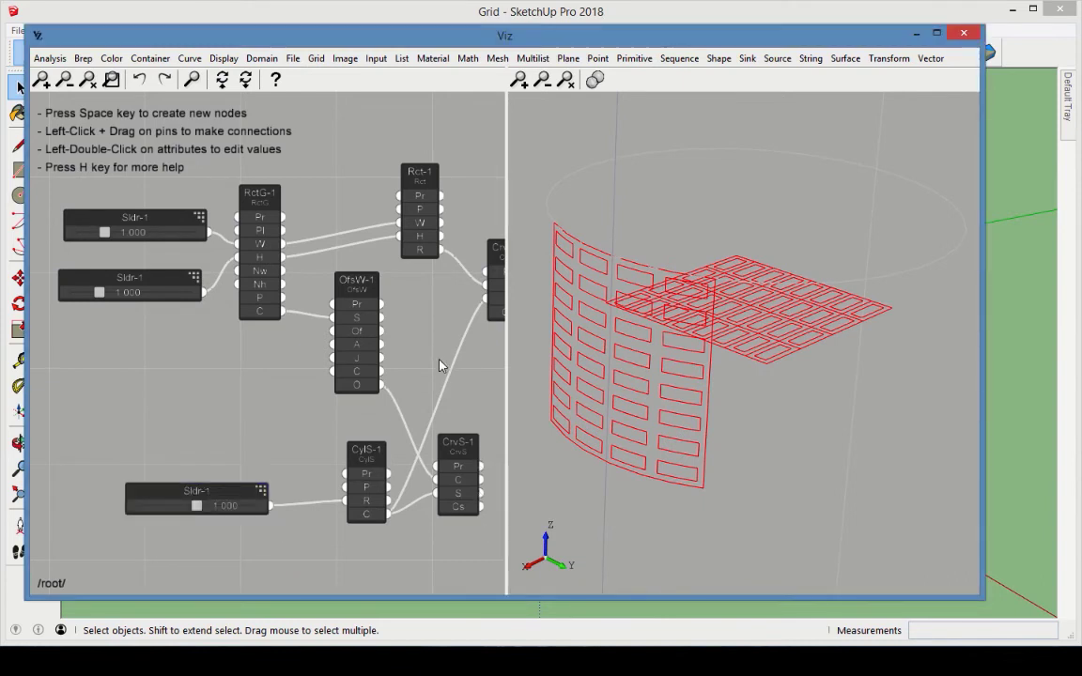
Add a face-from-wire node (FcW) beside the second Curve on Surface node and connect that node's Cs output to its W input
middle_click_drag(441, 366, 252, 350)
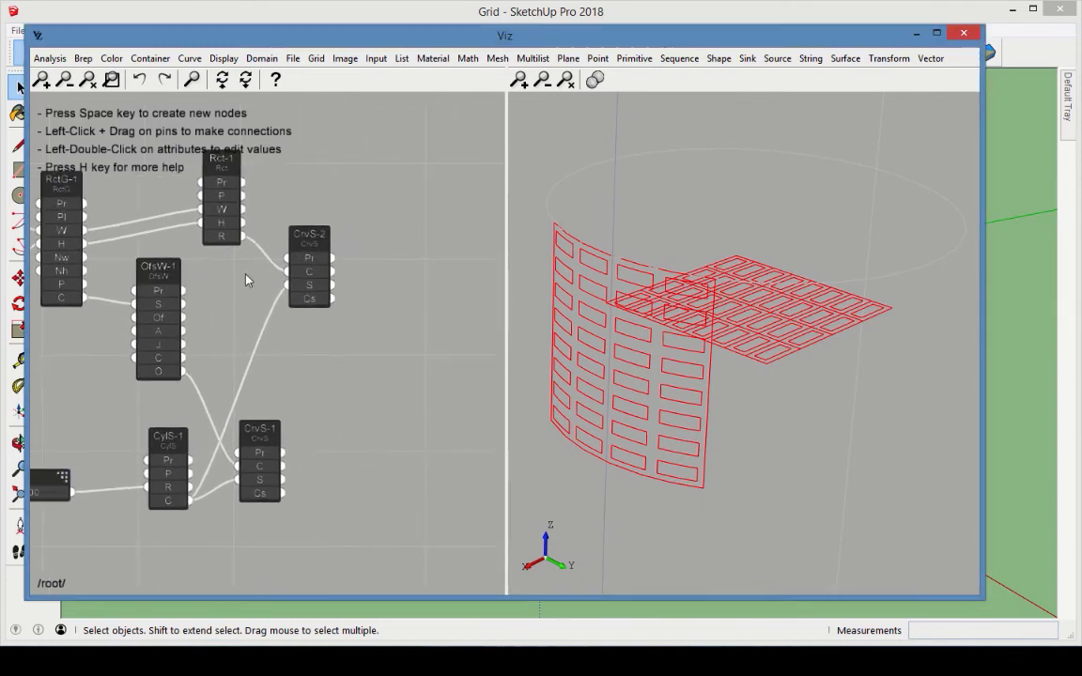
left_click(84, 58)
left_click(129, 114)
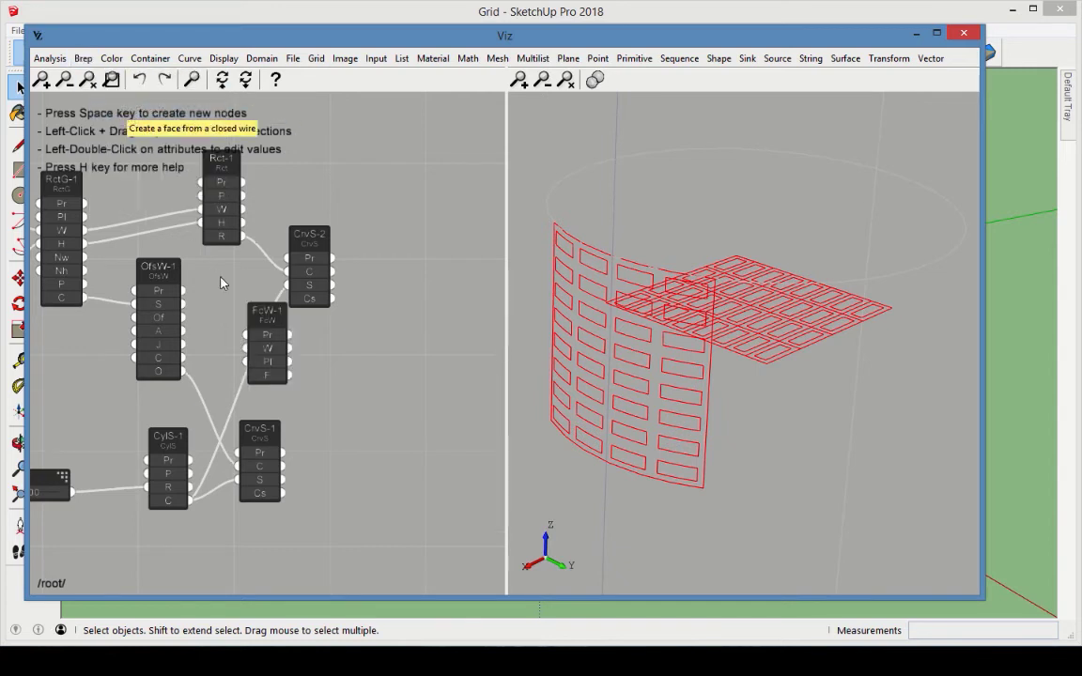
left_click_drag(241, 280, 407, 245)
left_click_drag(332, 299, 380, 278)
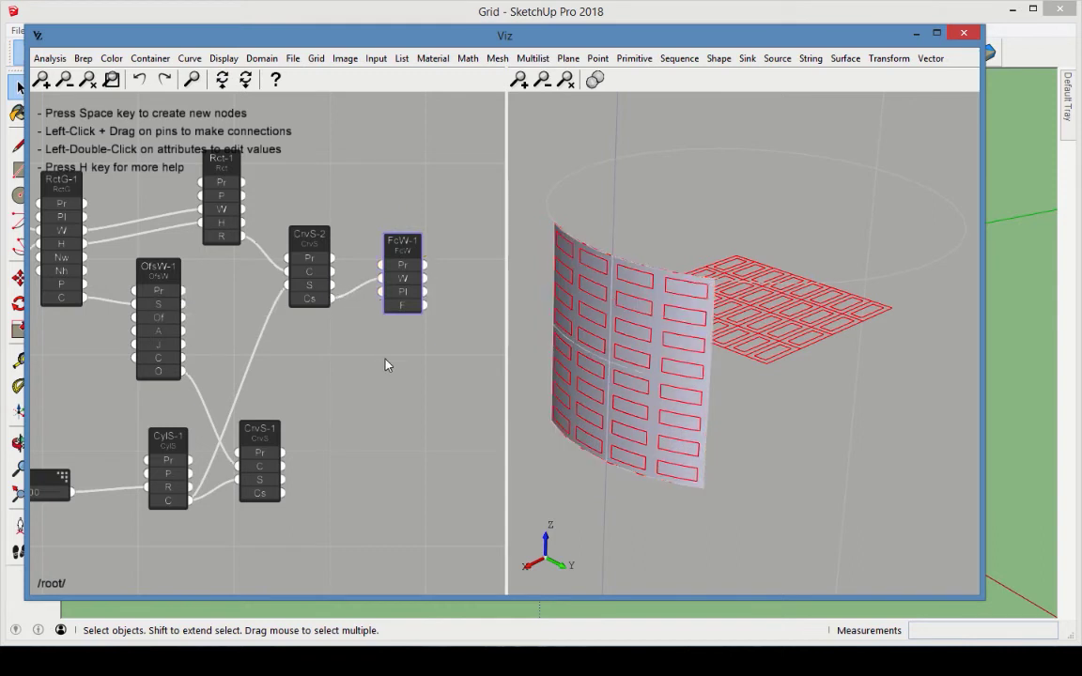
Add a Flatten Multilist node beside the first Curve on Surface node and connect that node's Cs output to its M input
left_click_drag(371, 549, 364, 451)
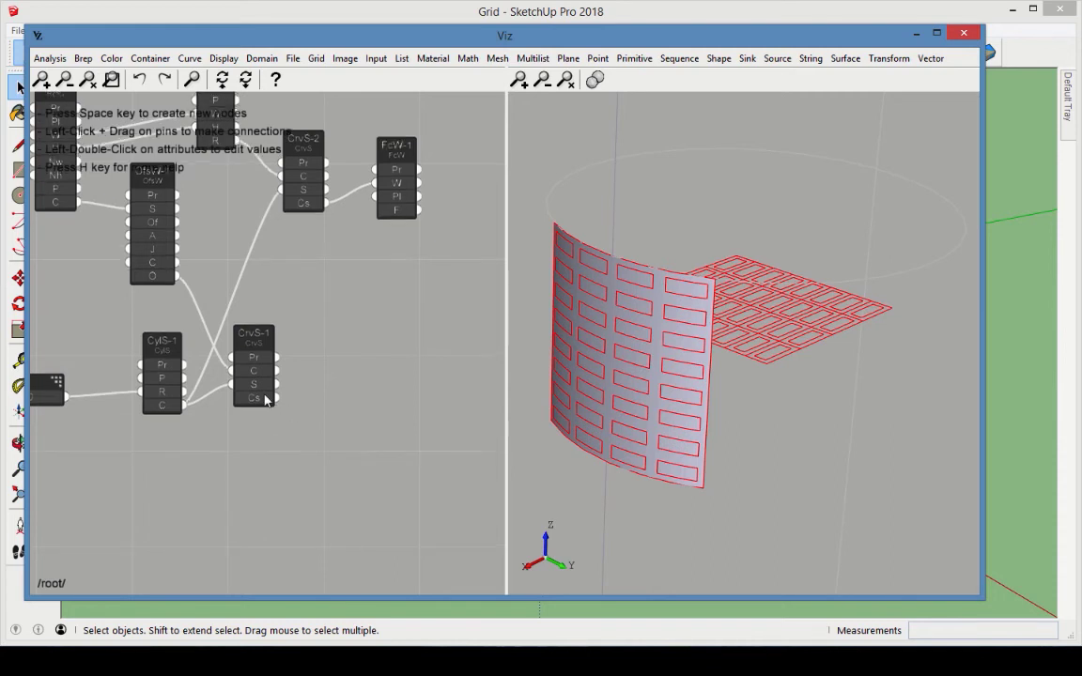
mouse_move(264, 402)
left_click(532, 58)
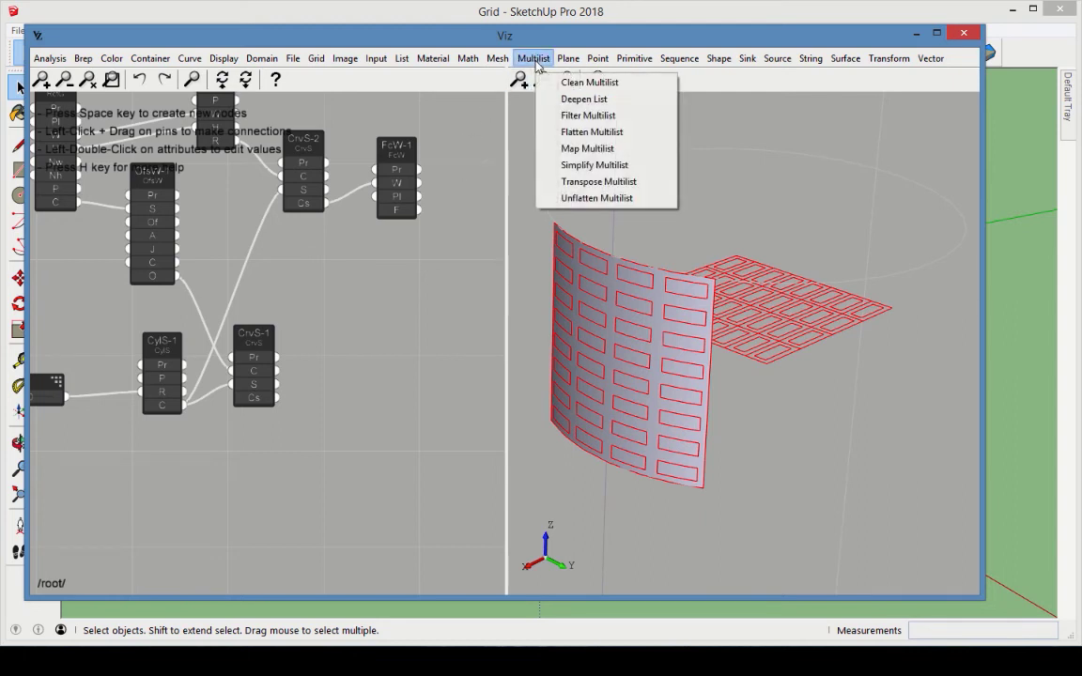
left_click(559, 130)
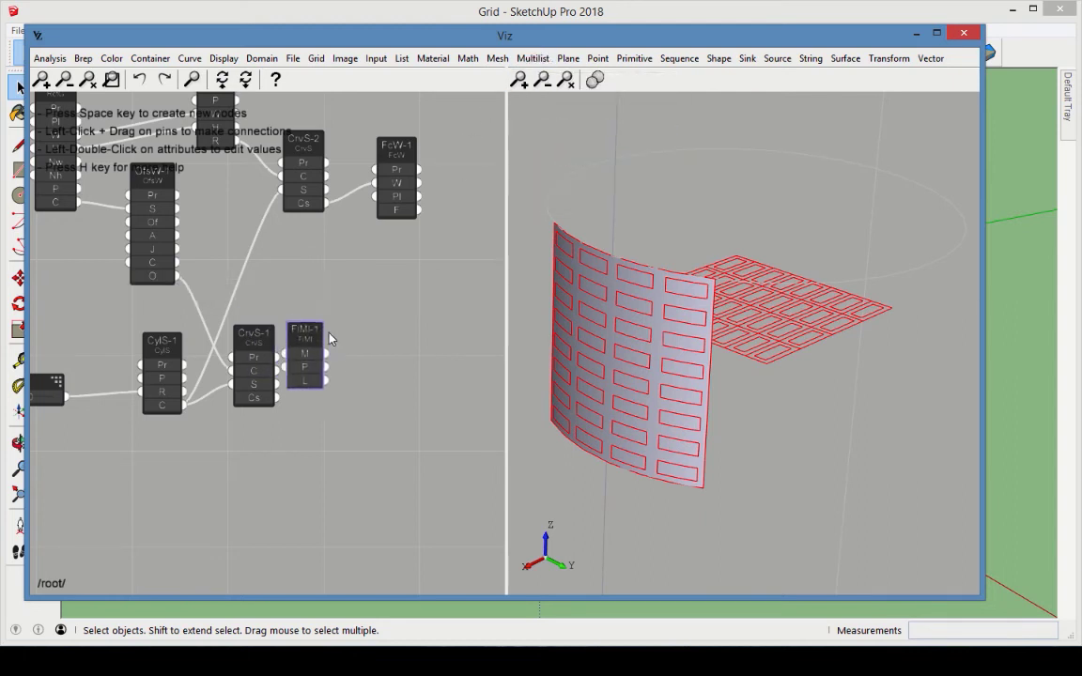
left_click(360, 347)
left_click_drag(277, 398, 324, 366)
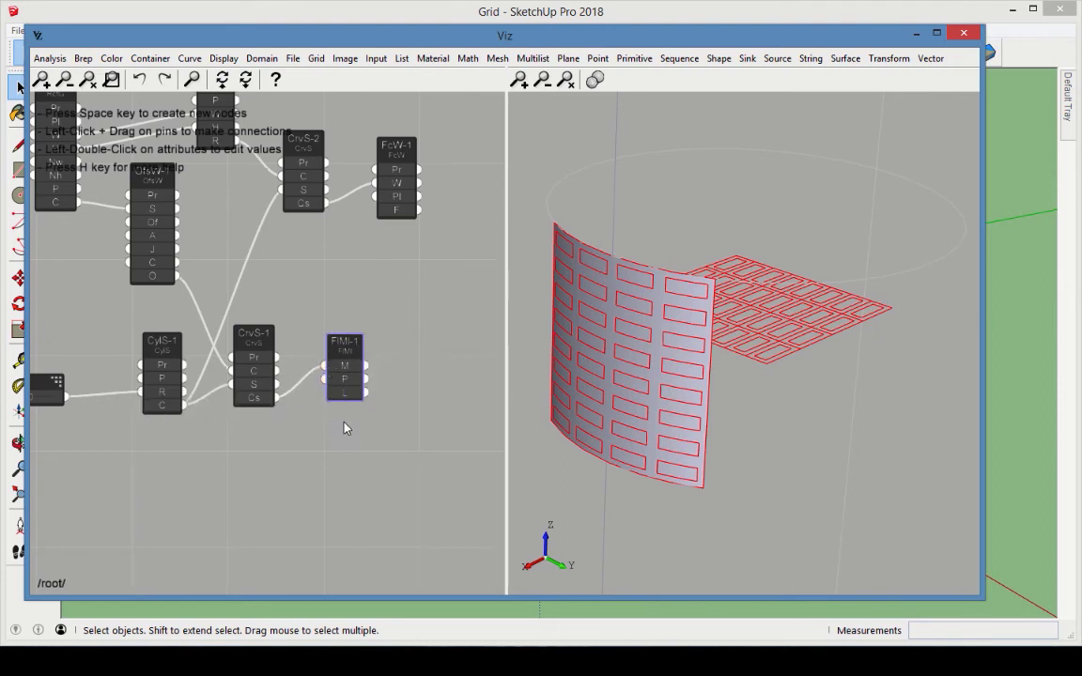
mouse_move(348, 398)
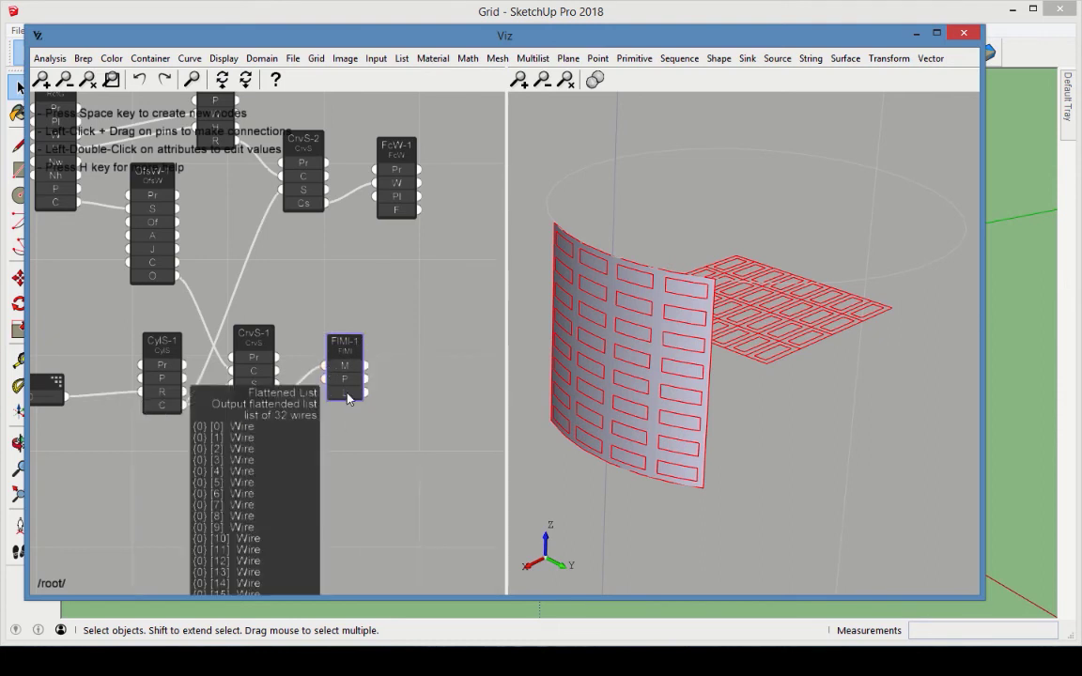
left_click(377, 448)
Add a face-holes node (FcHs), connecting the FcW node's F output to its F input and the flattened L output to its H input
middle_click_drag(406, 389, 340, 453)
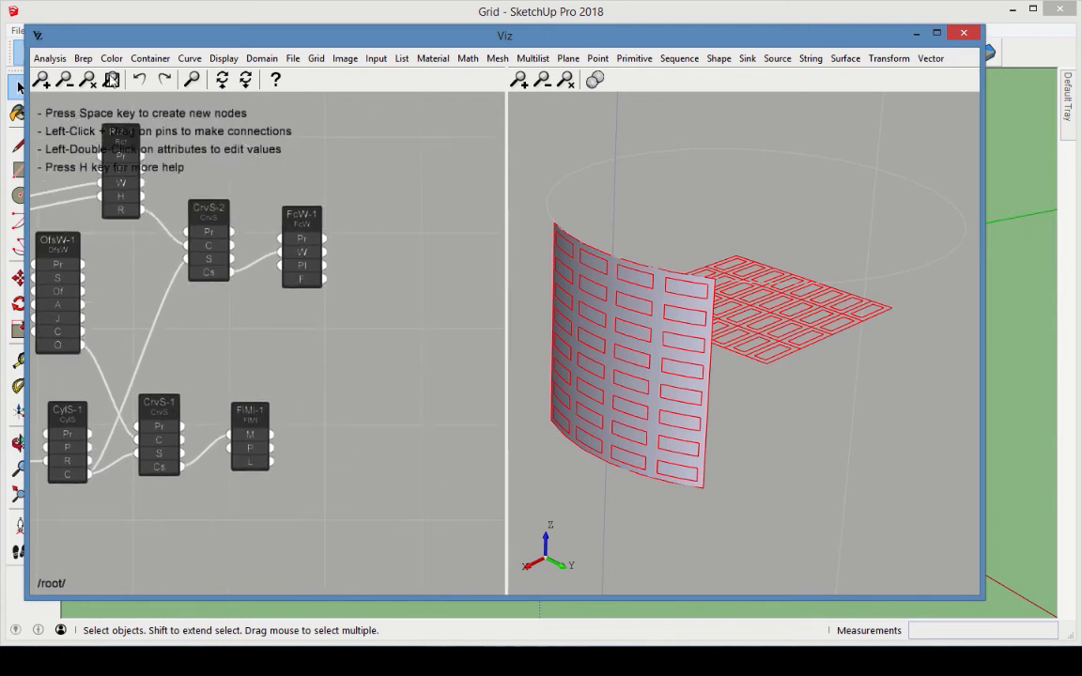
left_click(86, 60)
left_click(133, 129)
left_click_drag(263, 312, 391, 254)
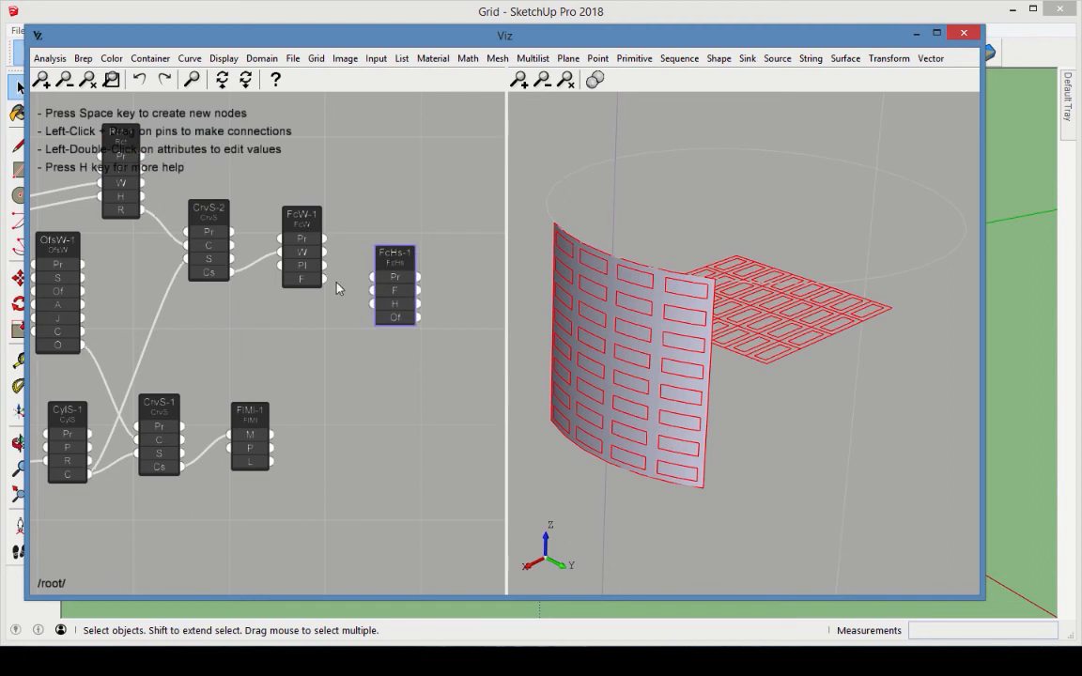
left_click_drag(324, 279, 377, 292)
mouse_move(274, 469)
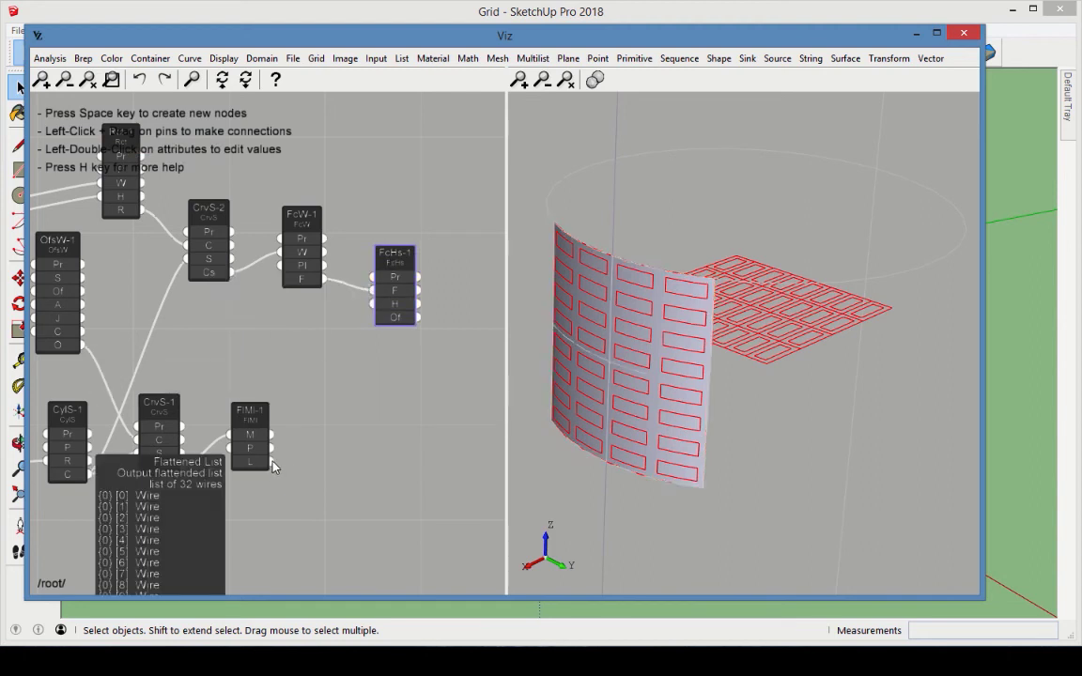
left_click_drag(323, 352, 374, 304)
Add a Thicken Shape node beside the face-holes node and connect that node's Of output to its S input
middle_click_drag(434, 486, 376, 496)
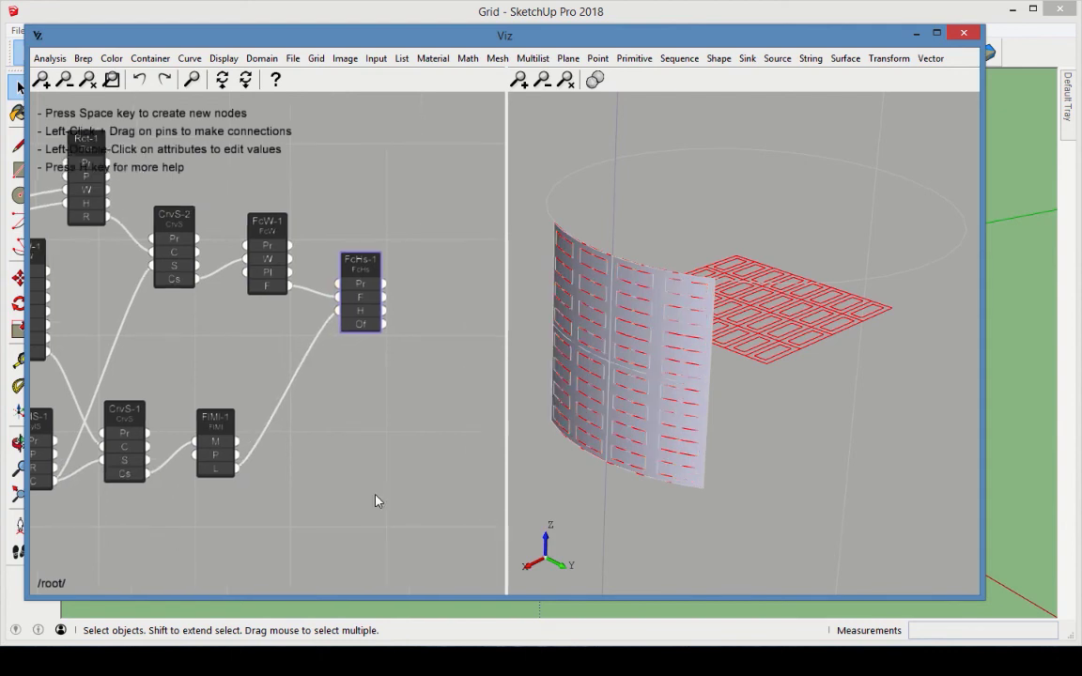
left_click(718, 58)
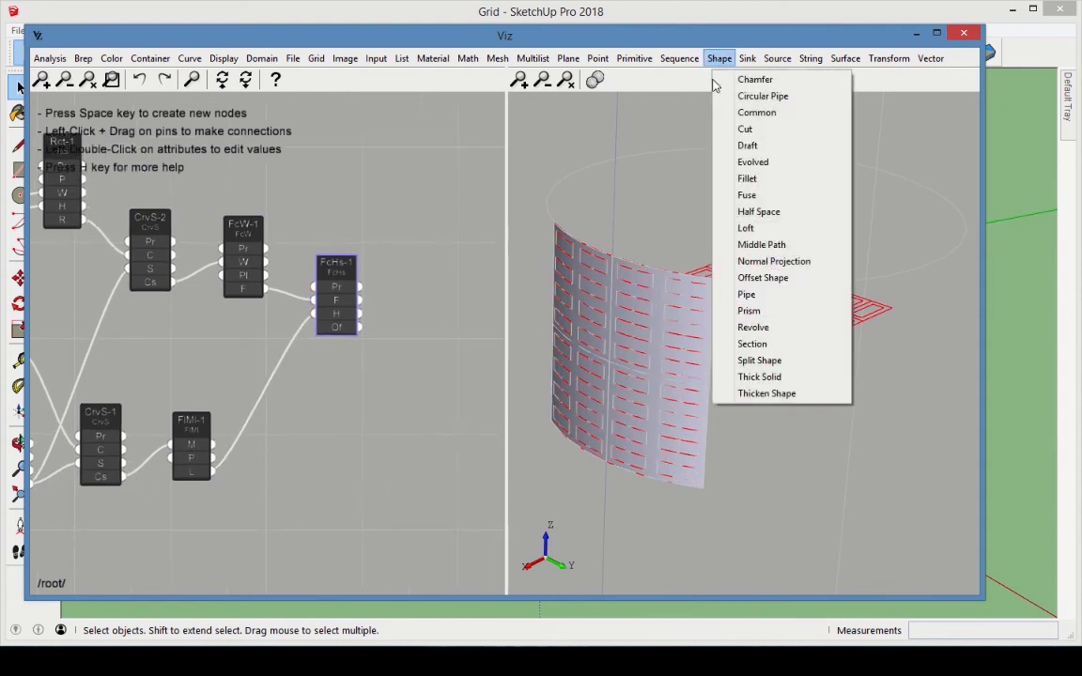
left_click(756, 396)
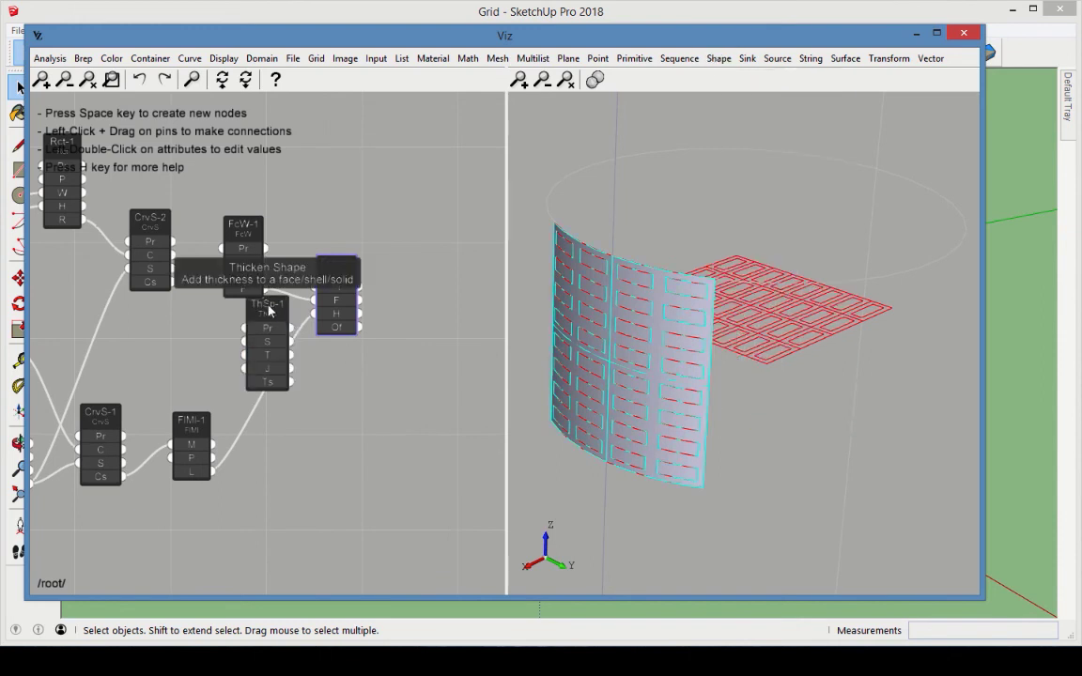
left_click(435, 282)
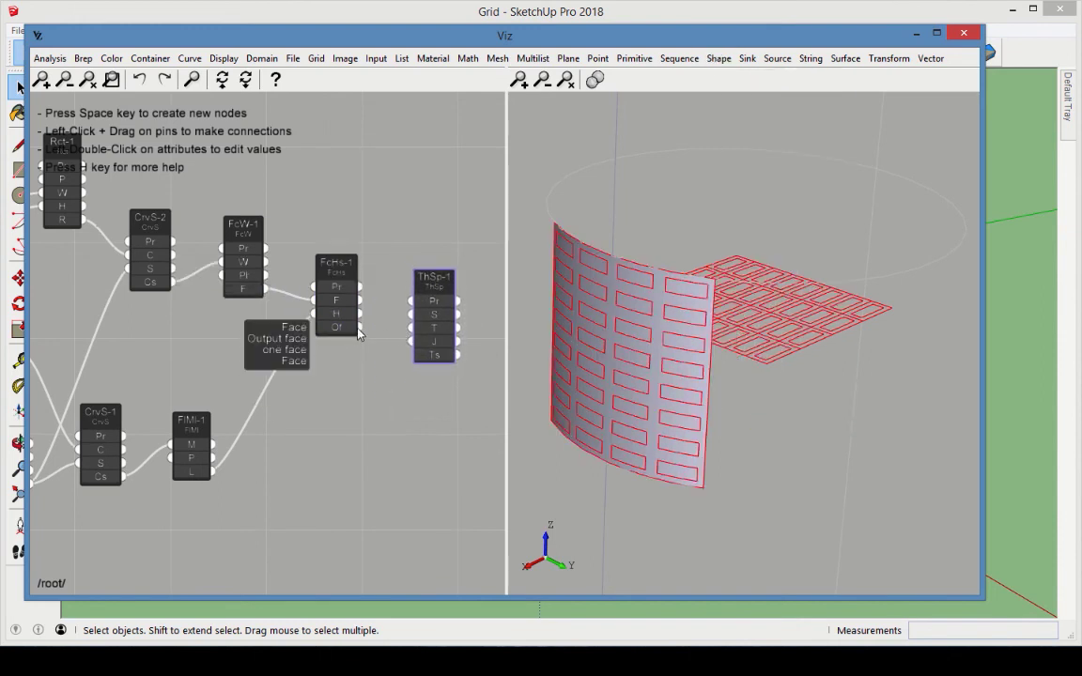
left_click_drag(360, 326, 410, 314)
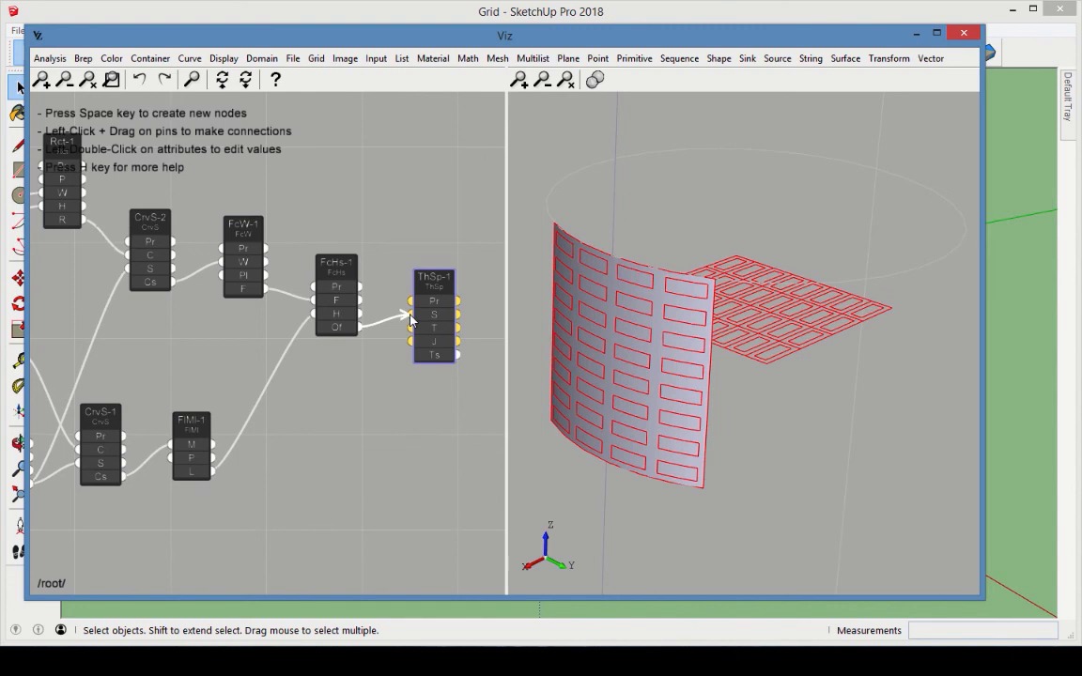
left_click(410, 411)
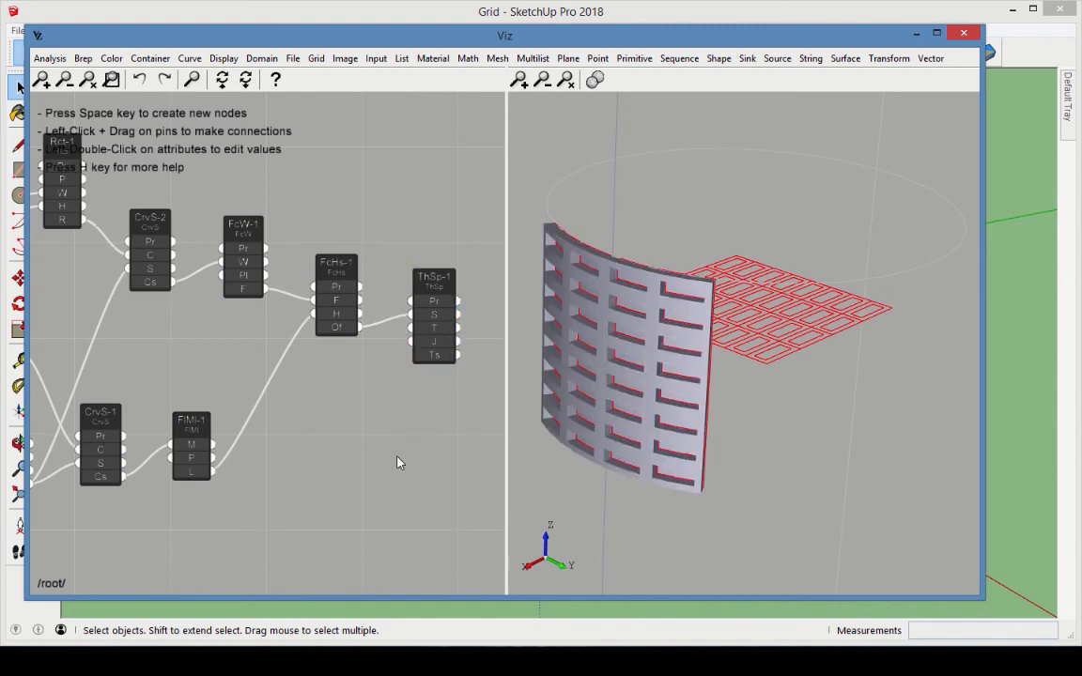
Turn off the geometry preview of the face-from-wire node
left_click(240, 255)
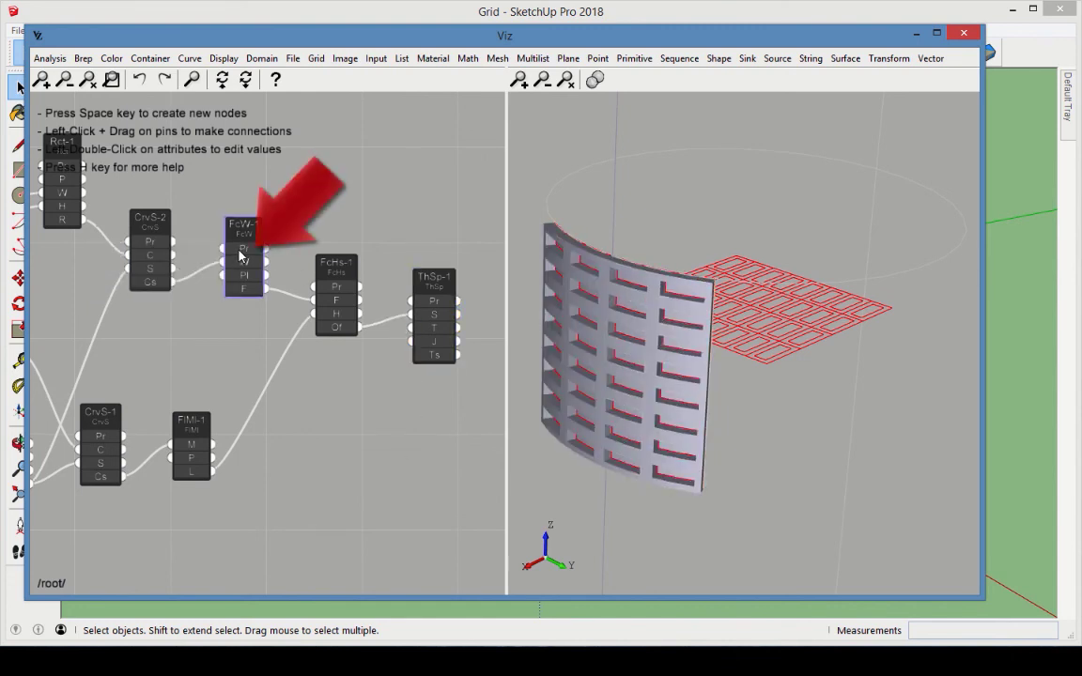
left_click(345, 410)
middle_click_drag(213, 356, 502, 390)
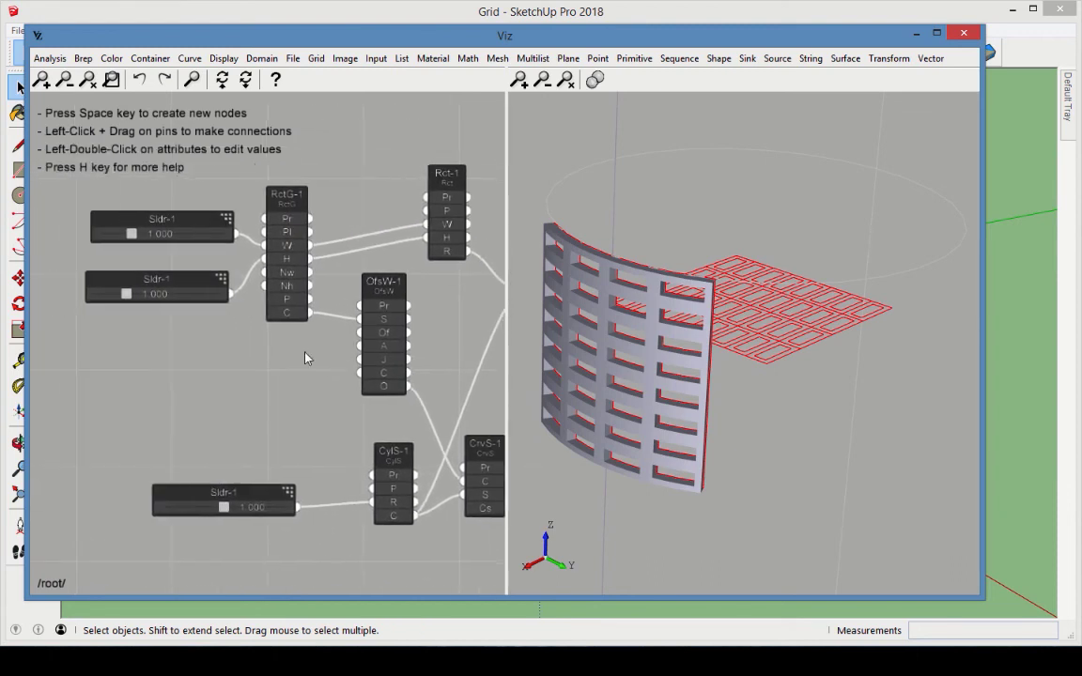